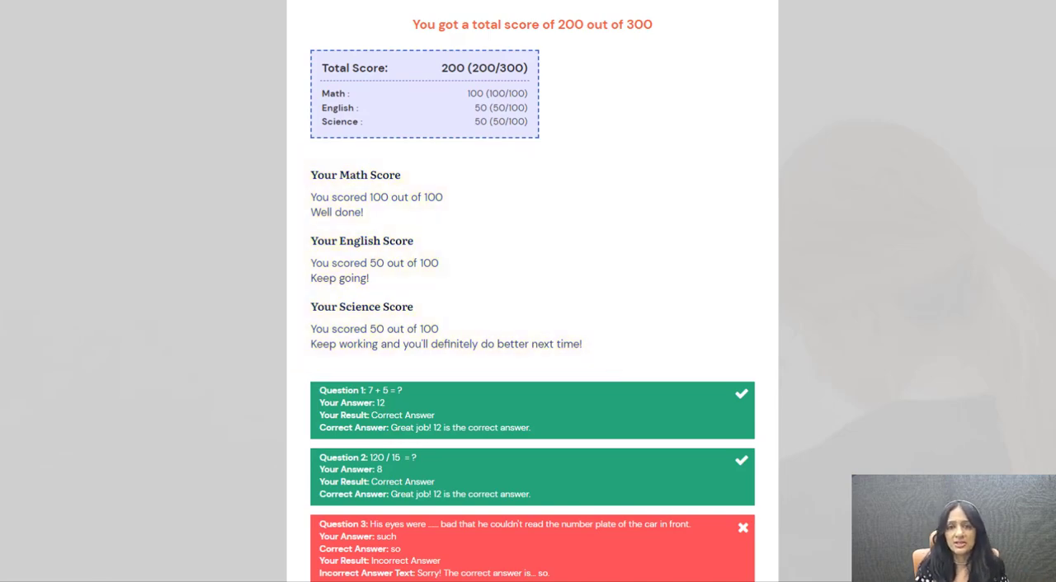
# Review the quiz results page with its category scores, and open the outcome settings of Scoring Quiz Demo!
pyautogui.scroll(-5, 532, 330)
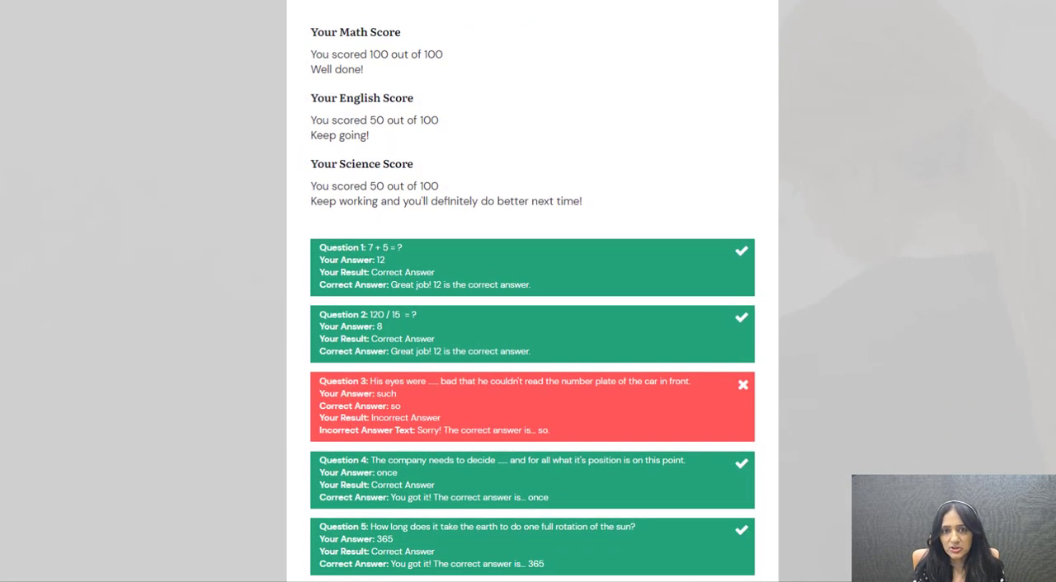
pyautogui.scroll(6, 1036, 165)
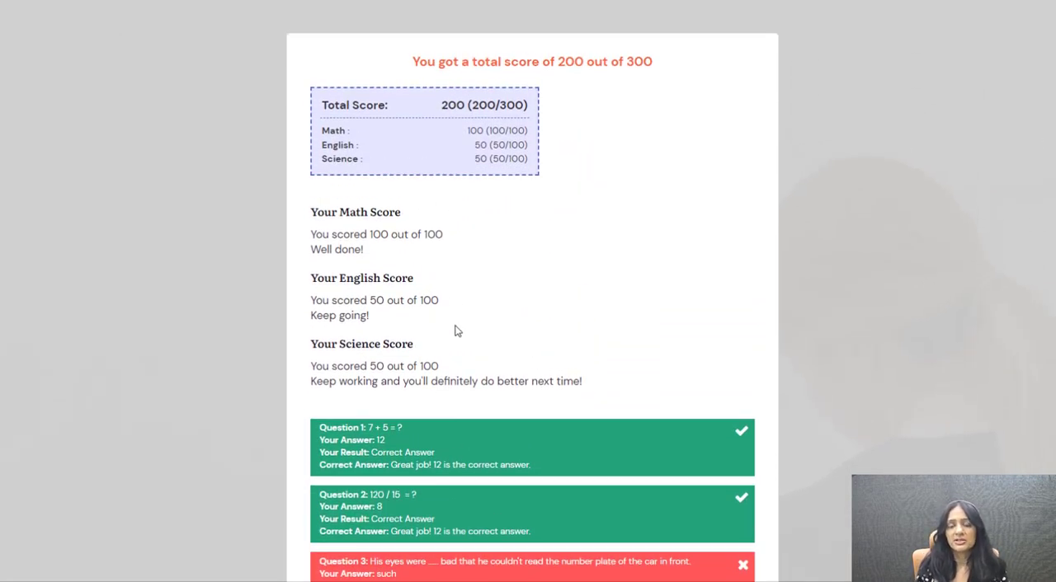
pyautogui.hotkey('ctrl', 'Tab')
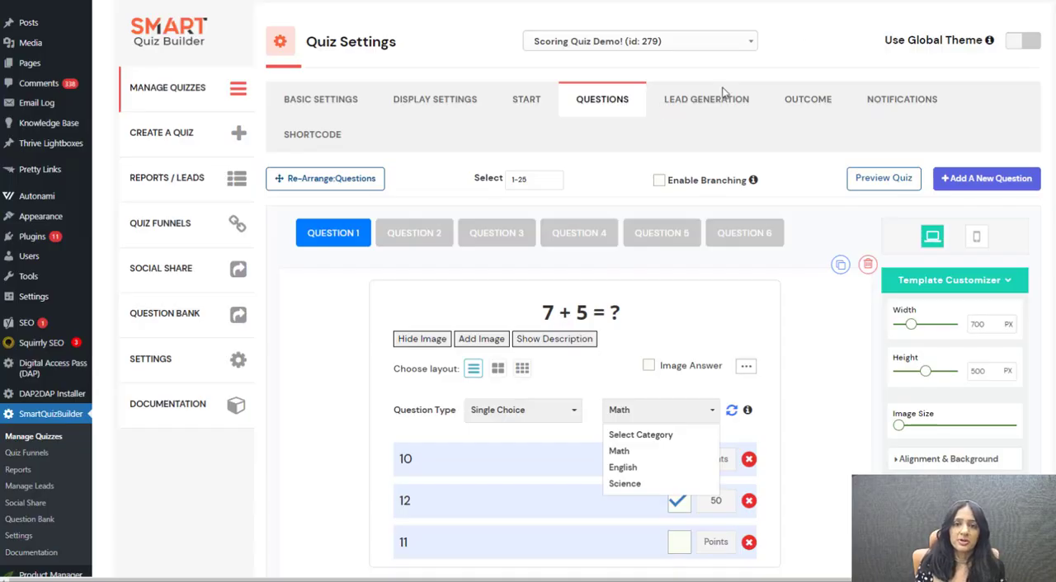
pyautogui.click(792, 107)
pyautogui.scroll(-2, 795, 215)
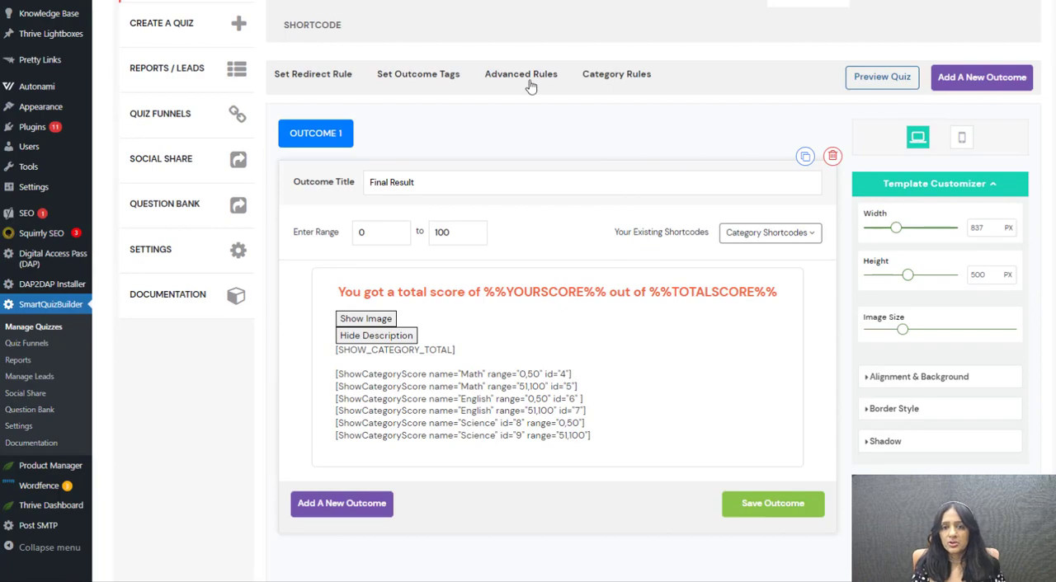
# Open the category rules and load the Math rule for the 0 to 50 score range into the editor.
pyautogui.click(590, 76)
pyautogui.scroll(-5, 660, 247)
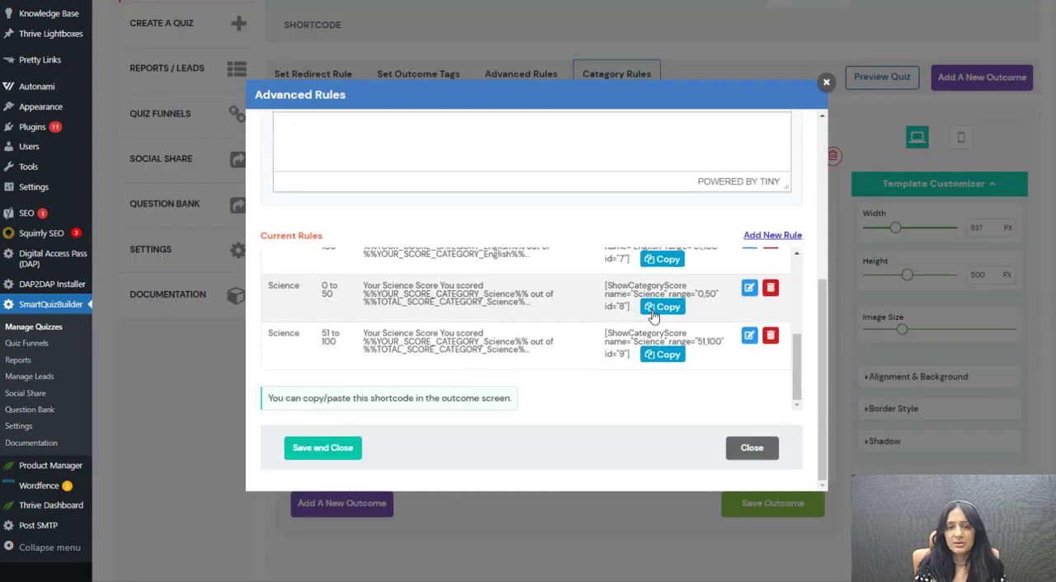
pyautogui.scroll(3, 726, 294)
pyautogui.click(748, 286)
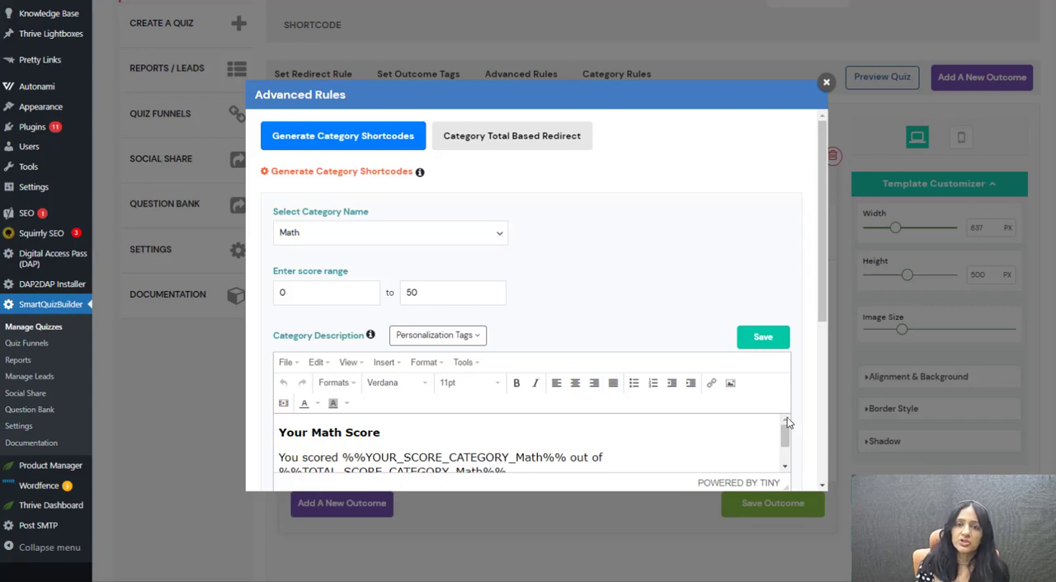
# Enlarge the Math rule's category description editor to read the whole message, and close the category rules without saving.
pyautogui.moveTo(819, 249); pyautogui.dragTo(819, 304)
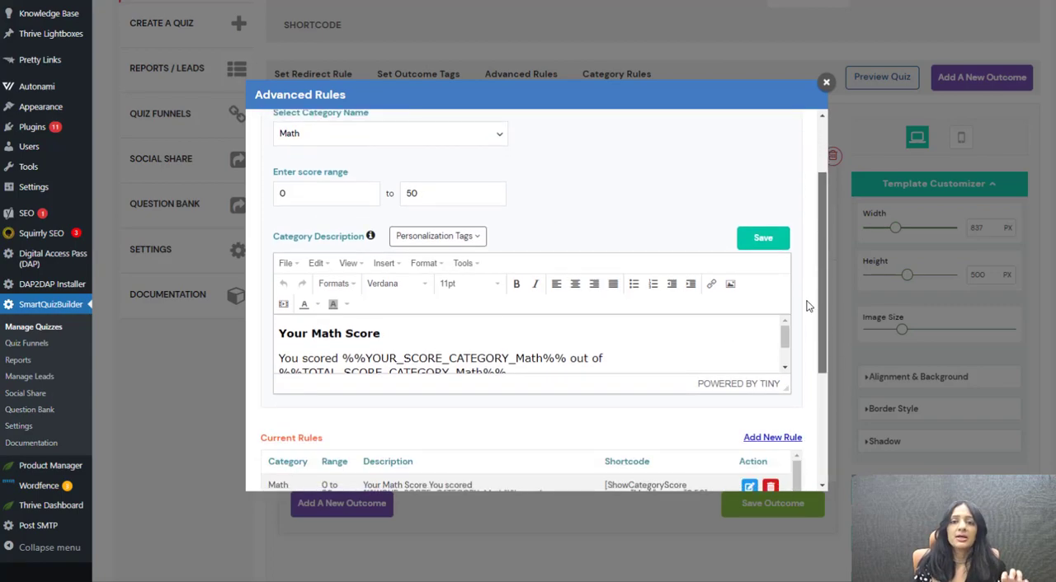
pyautogui.moveTo(786, 412); pyautogui.dragTo(785, 456)
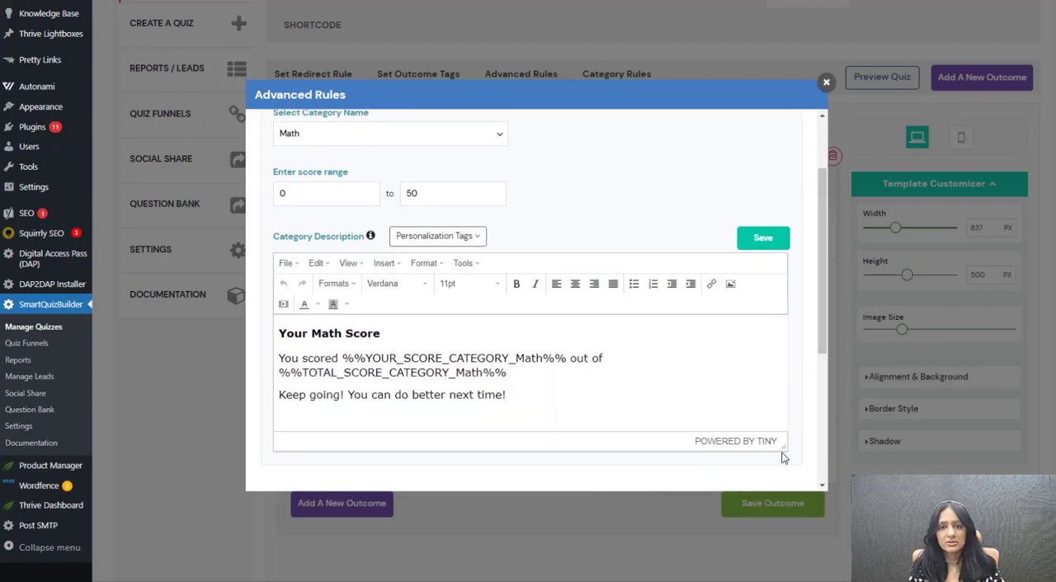
pyautogui.click(533, 416)
pyautogui.scroll(-2, 712, 382)
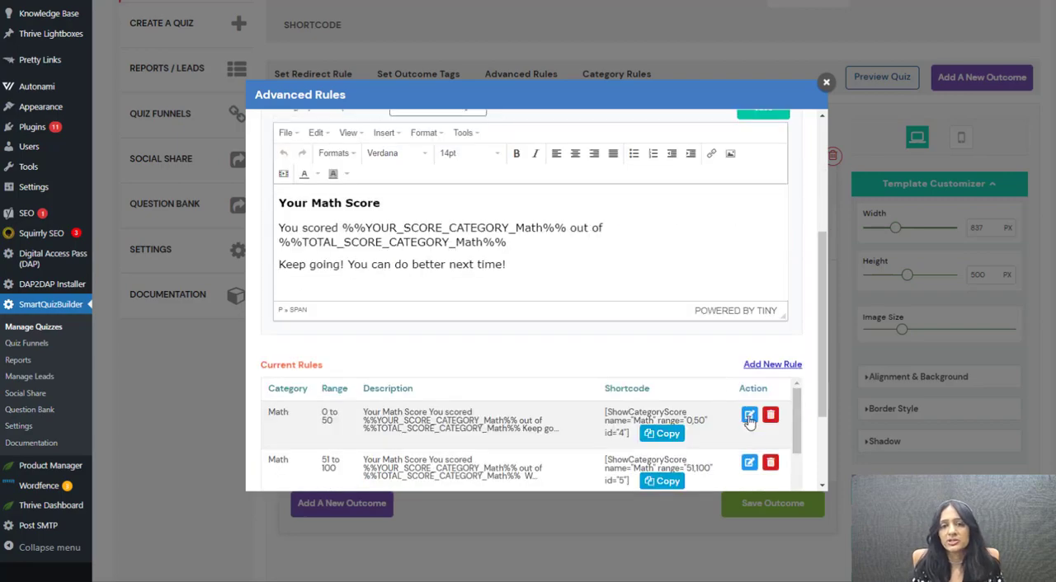
pyautogui.scroll(5, 738, 418)
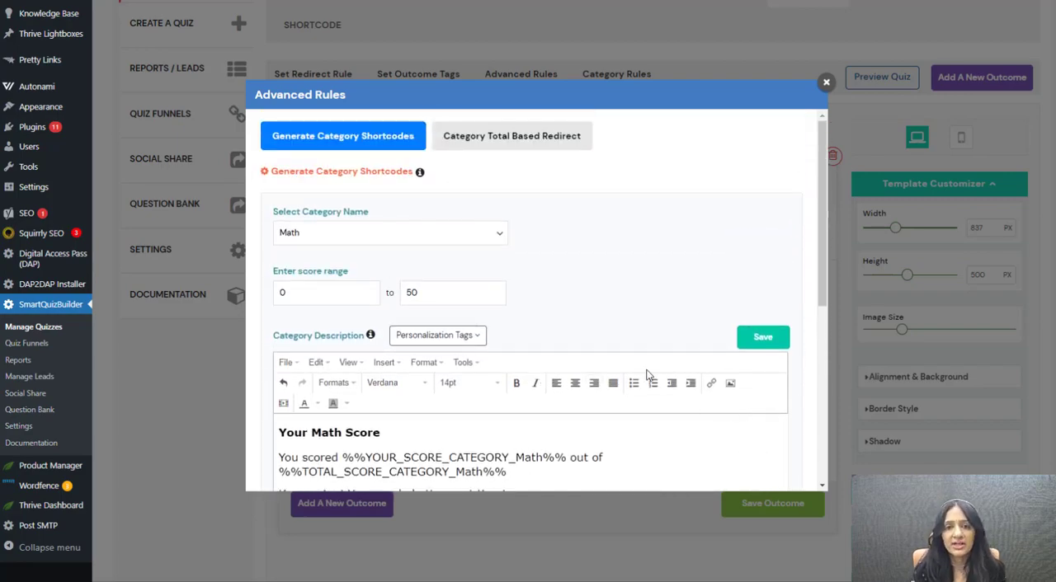
pyautogui.click(827, 85)
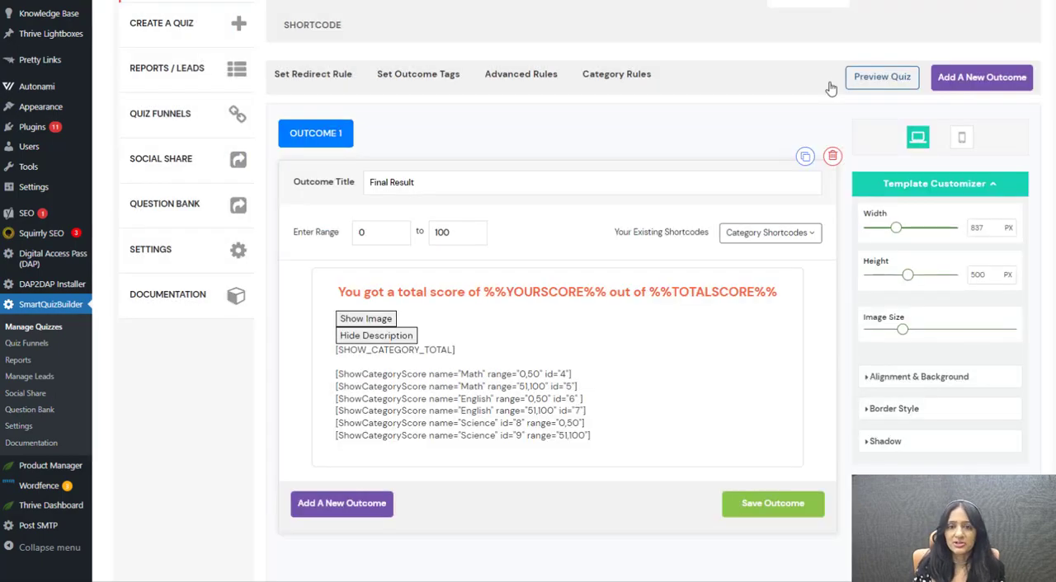
pyautogui.click(776, 232)
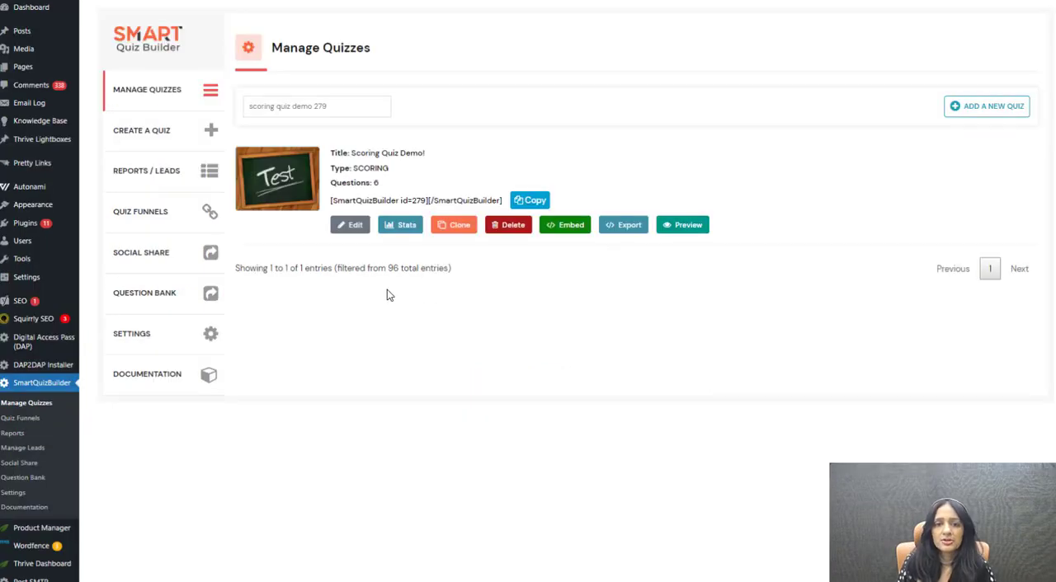
# Open Scoring Quiz Demo! for editing and review its display settings, including category-level calculations and outcome display rules.
pyautogui.click(345, 232)
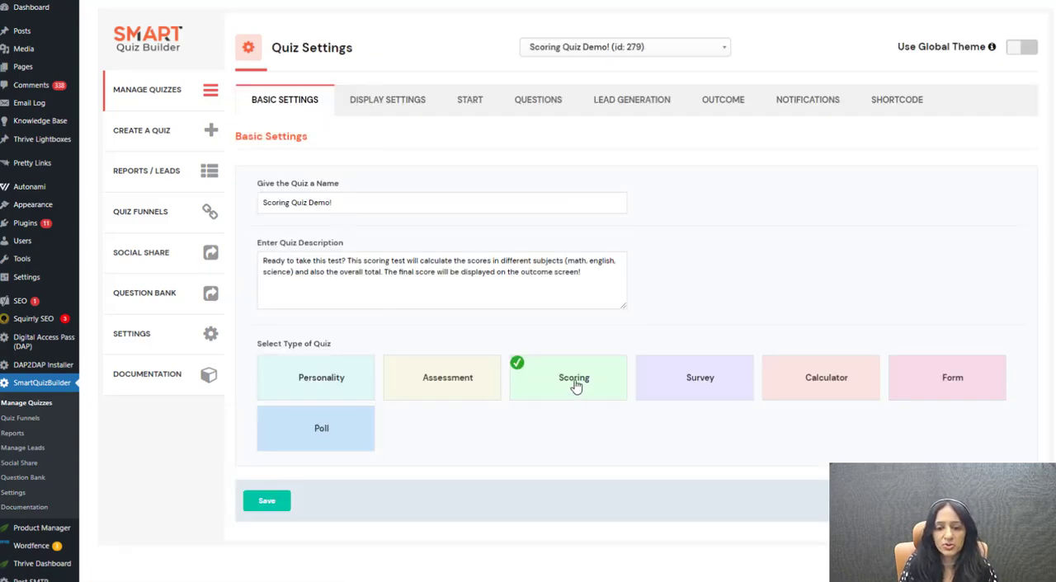
pyautogui.click(388, 100)
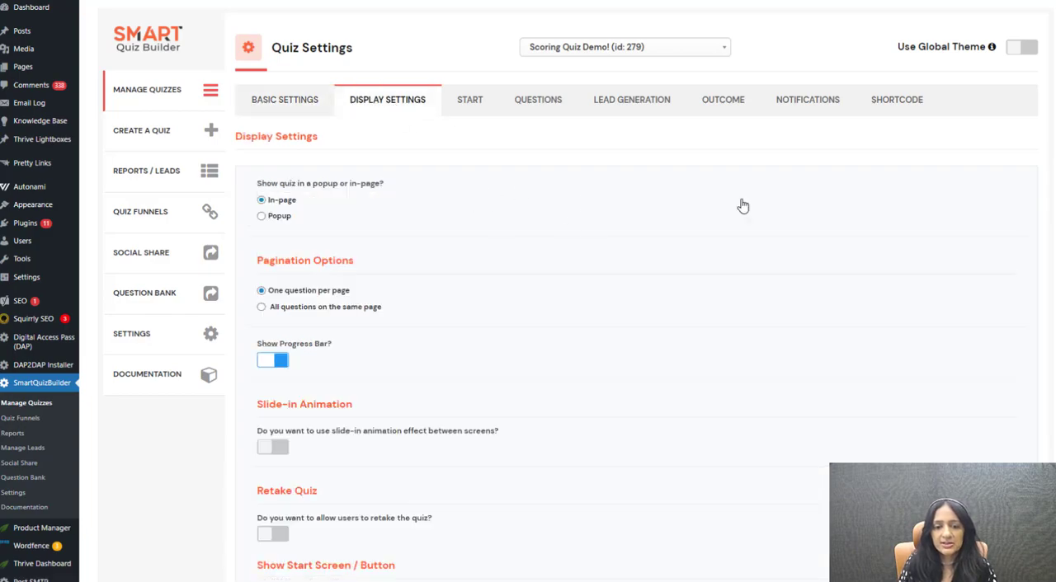
pyautogui.scroll(-2, 554, 235)
pyautogui.scroll(-12, 554, 237)
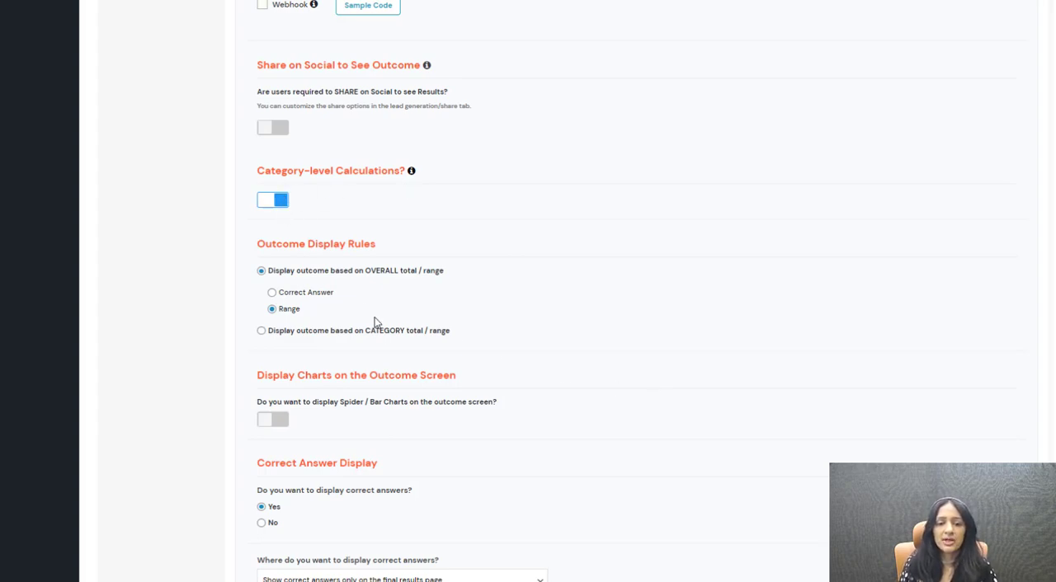
pyautogui.scroll(-1, 375, 322)
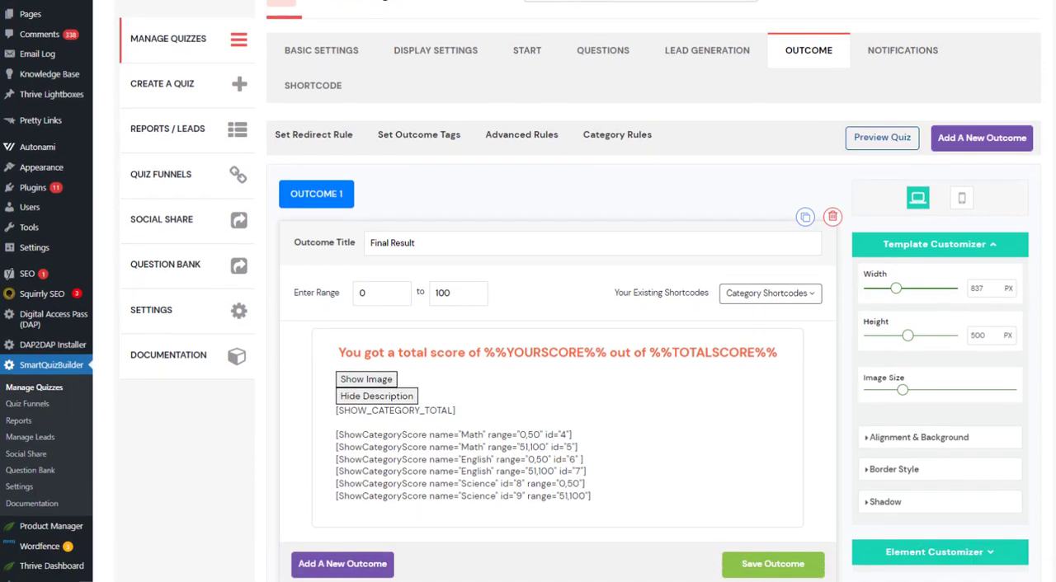
# Examine the title and score range fields of Outcome 1.
pyautogui.scroll(-1, 558, 330)
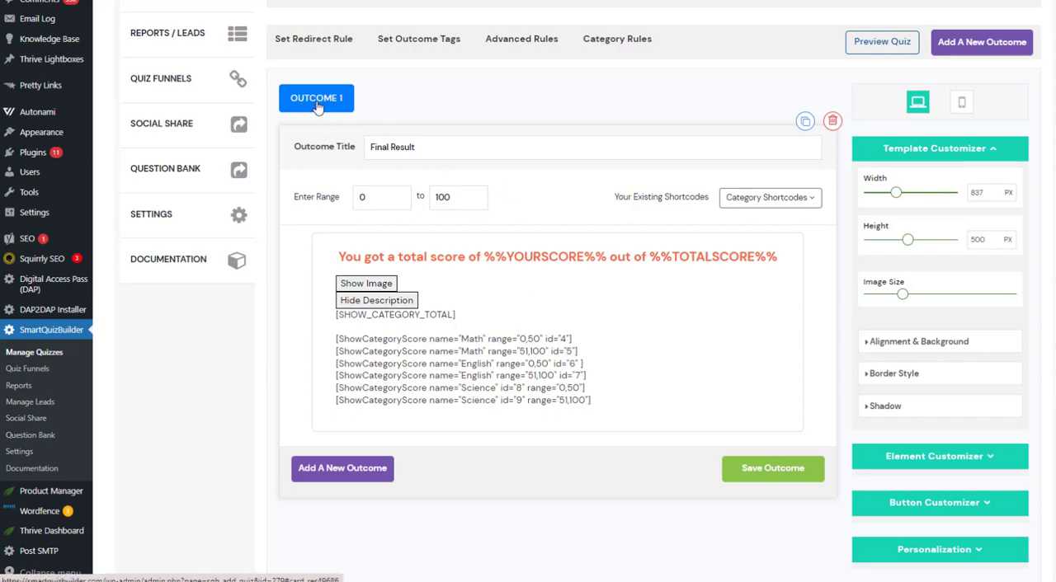
pyautogui.moveTo(457, 143); pyautogui.dragTo(313, 151)
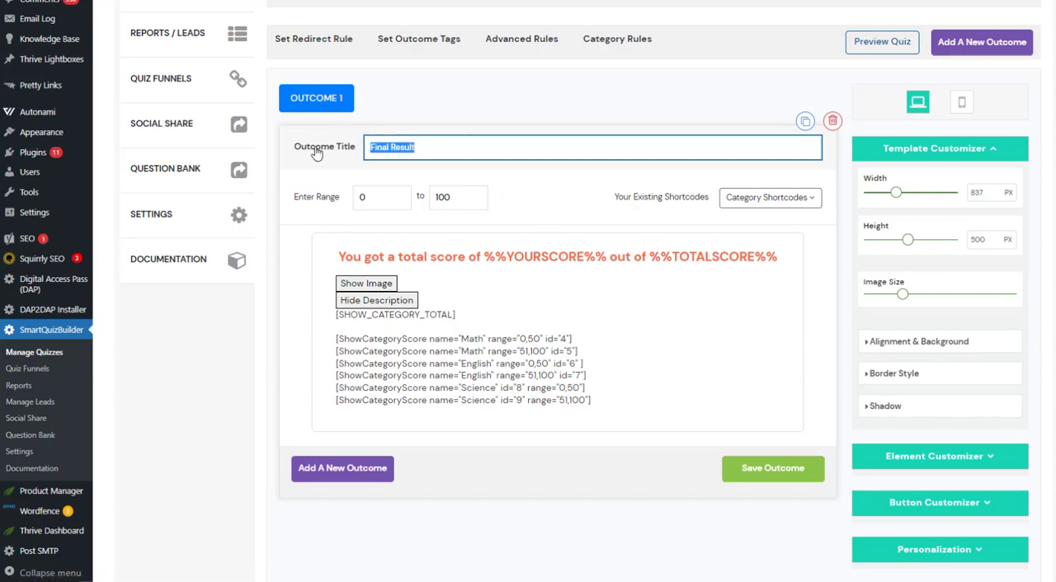
pyautogui.click(546, 108)
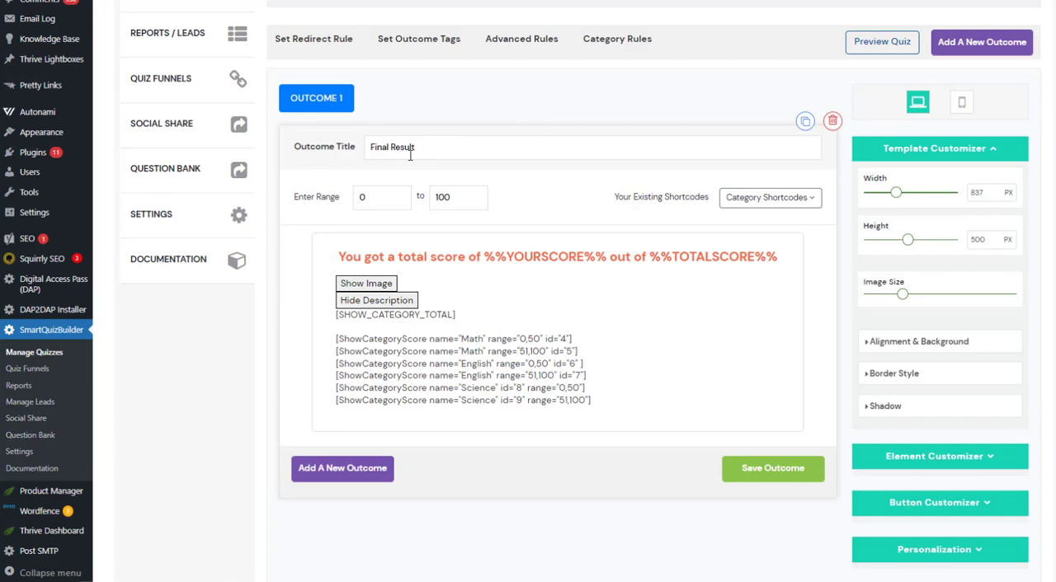
pyautogui.click(382, 202)
pyautogui.press('Tab')
pyautogui.click(418, 238)
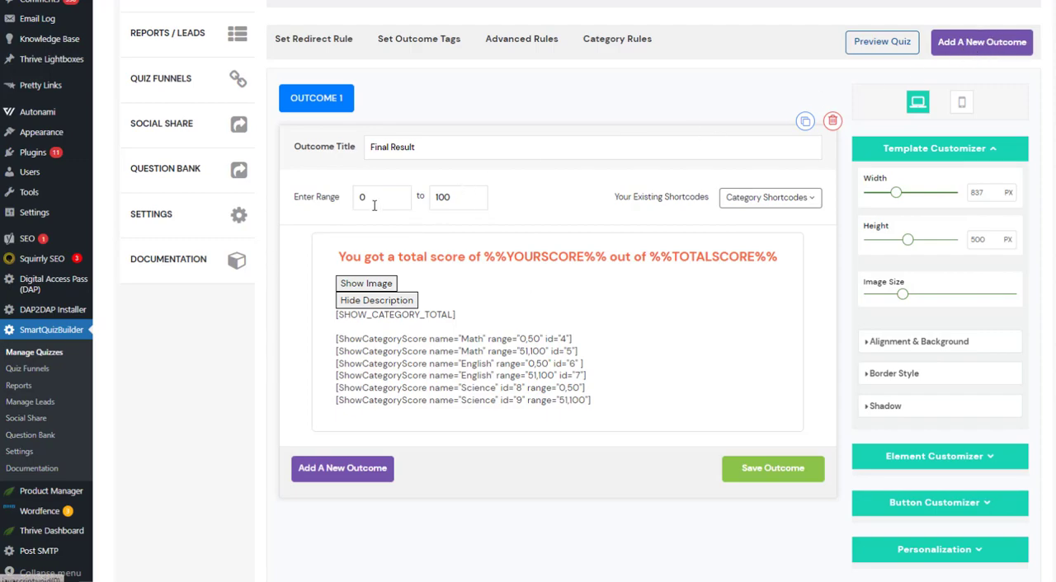
# Highlight the ShowCategoryScore shortcodes for Math, English and Science in the outcome description.
pyautogui.click(603, 399)
pyautogui.moveTo(603, 399); pyautogui.dragTo(299, 350)
pyautogui.click(299, 350)
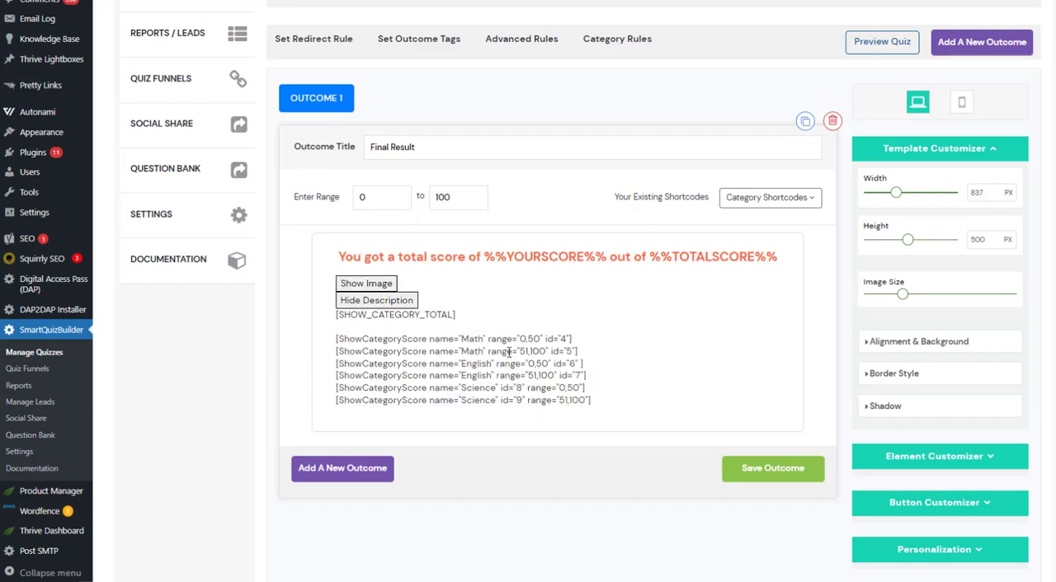
pyautogui.click(594, 401)
pyautogui.moveTo(622, 401); pyautogui.dragTo(321, 344)
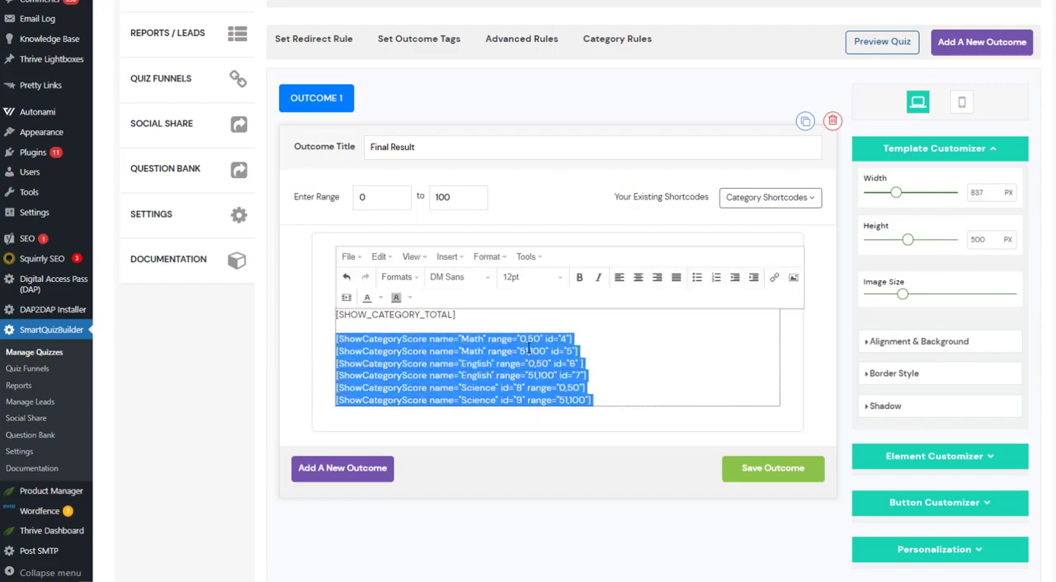
pyautogui.click(531, 350)
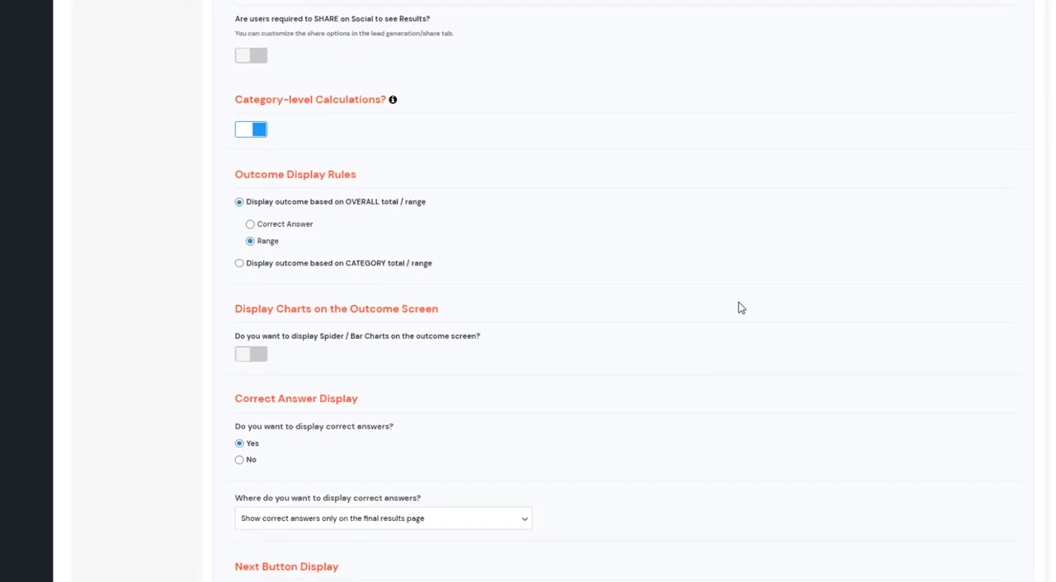
# Set the display of correct answers to No and save the display settings, continuing to the start screen.
pyautogui.scroll(-2, 549, 304)
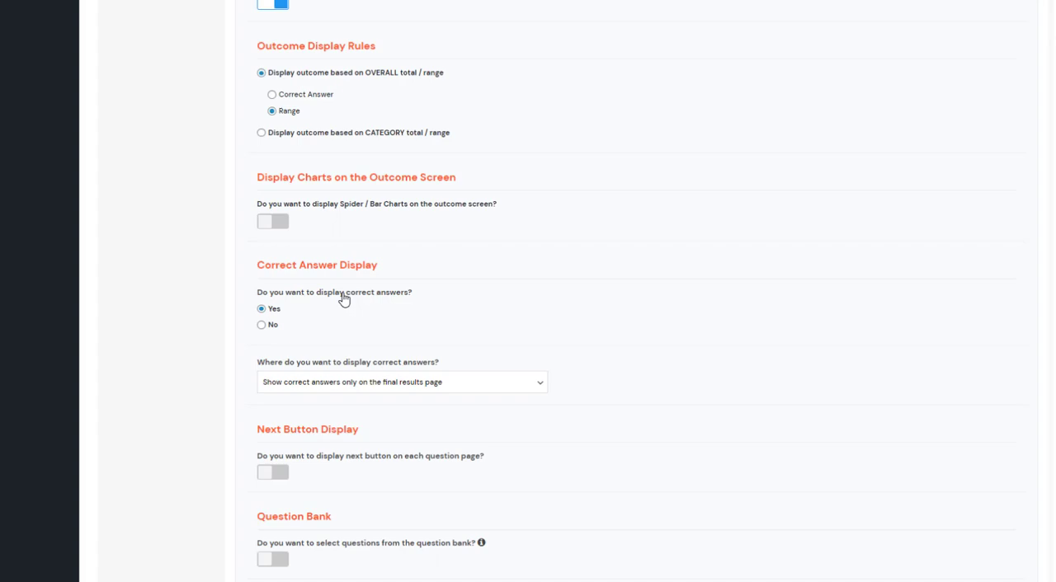
pyautogui.click(261, 325)
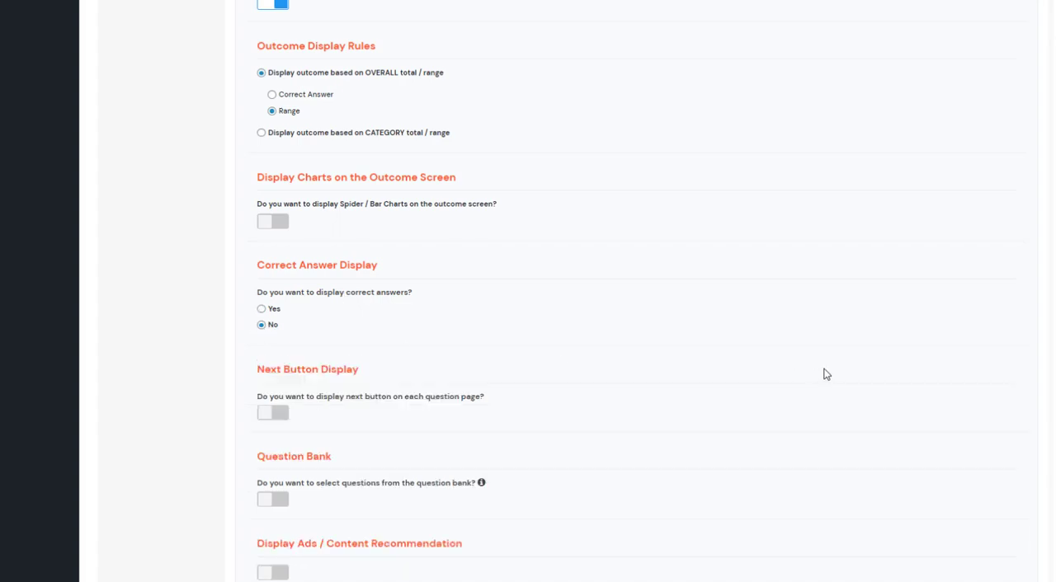
pyautogui.scroll(-10, 826, 375)
pyautogui.moveTo(296, 150)
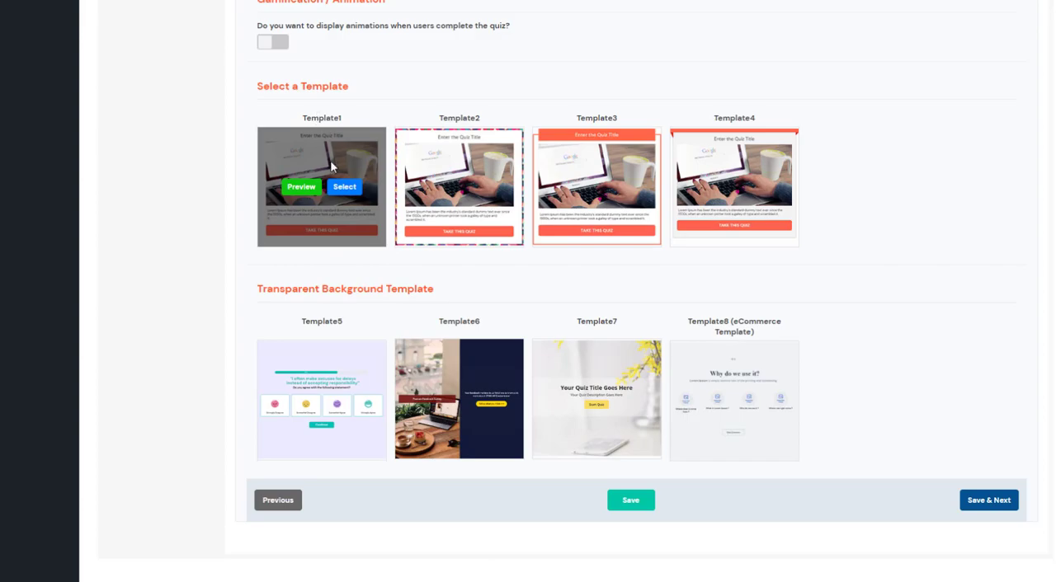
pyautogui.click(988, 500)
# Review the quiz's start screen, and show the category choices for question 1.
pyautogui.scroll(-2, 666, 280)
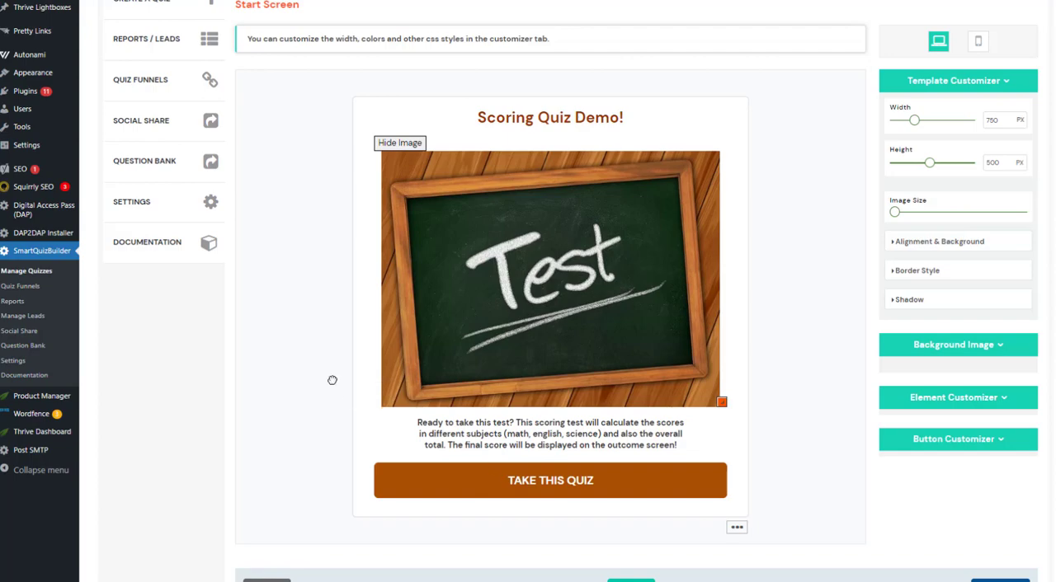
pyautogui.scroll(2, 310, 263)
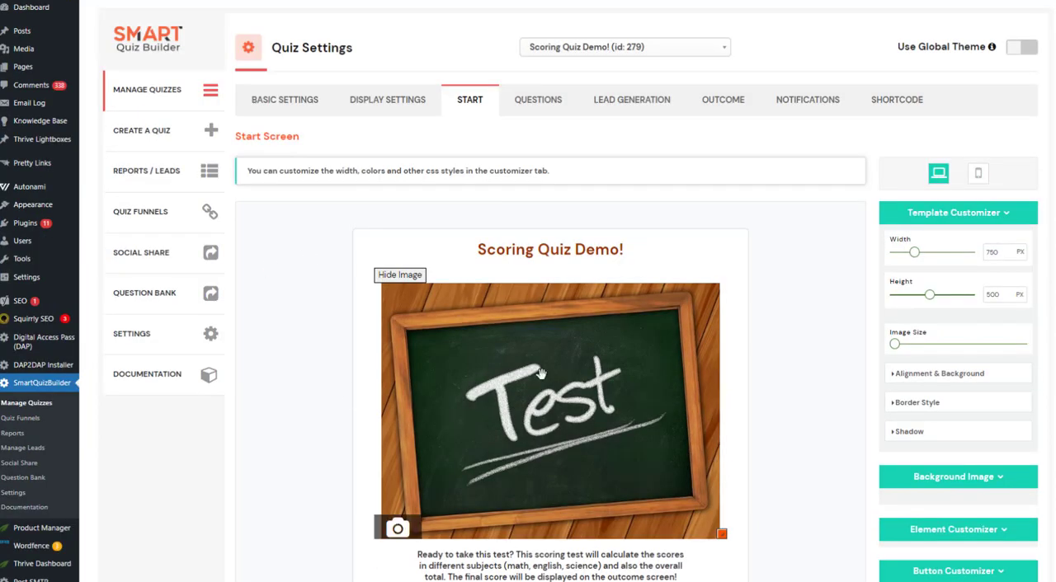
pyautogui.click(539, 100)
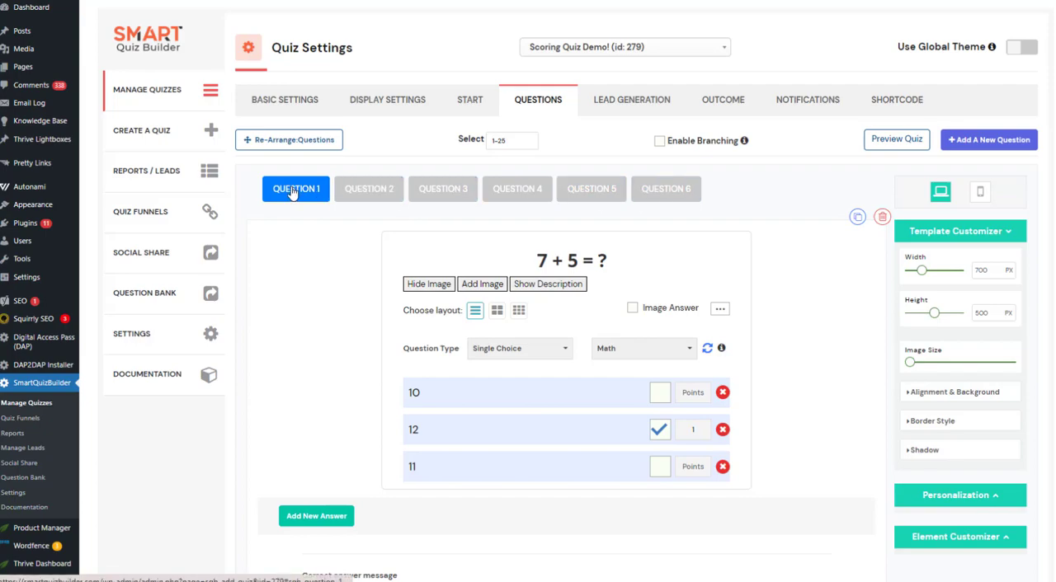
pyautogui.click(656, 350)
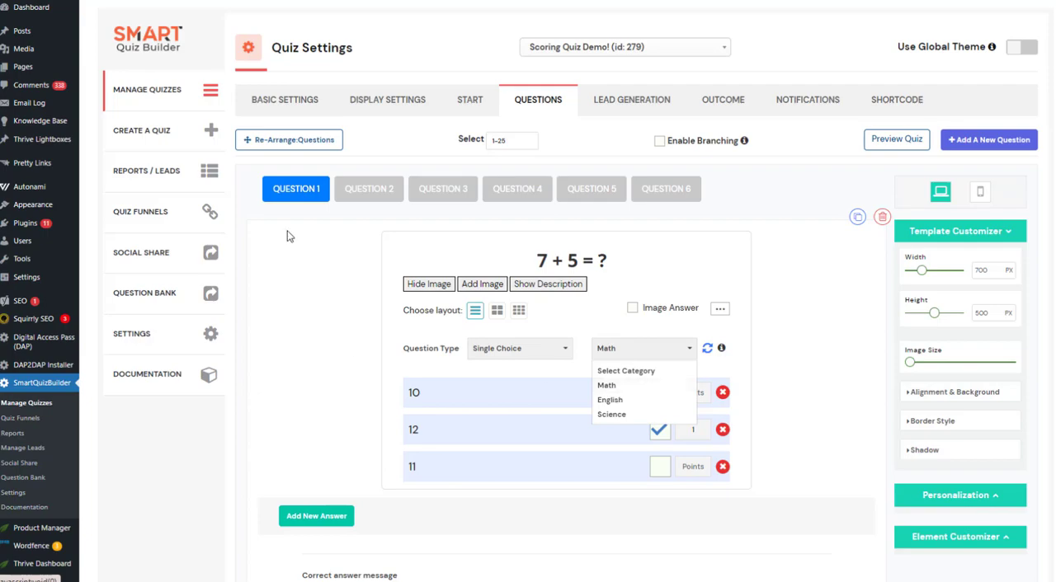
# Check the categories assigned to questions 3 through 6, and return to question 1.
pyautogui.click(452, 198)
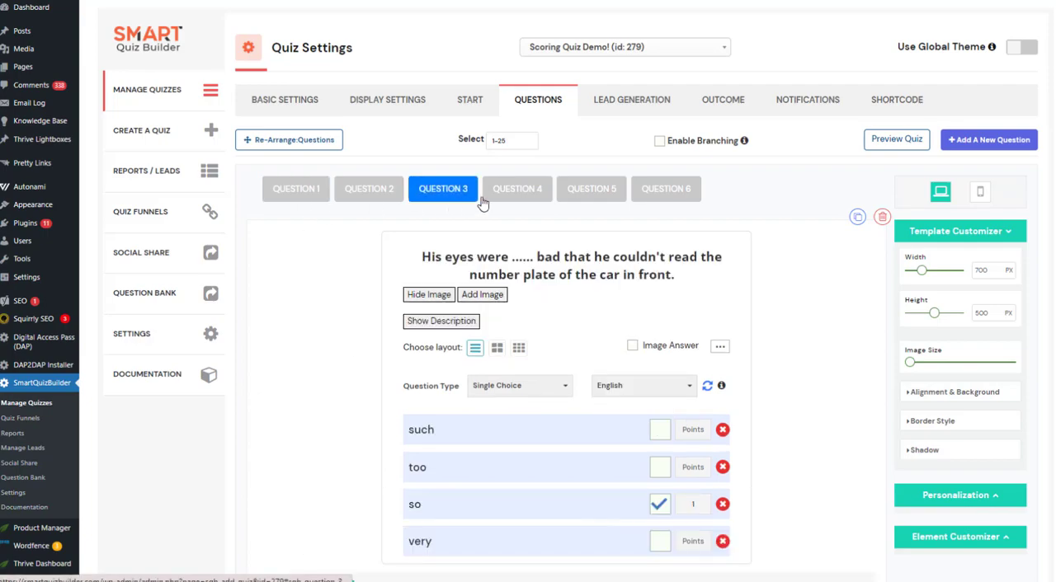
pyautogui.click(545, 198)
pyautogui.click(615, 394)
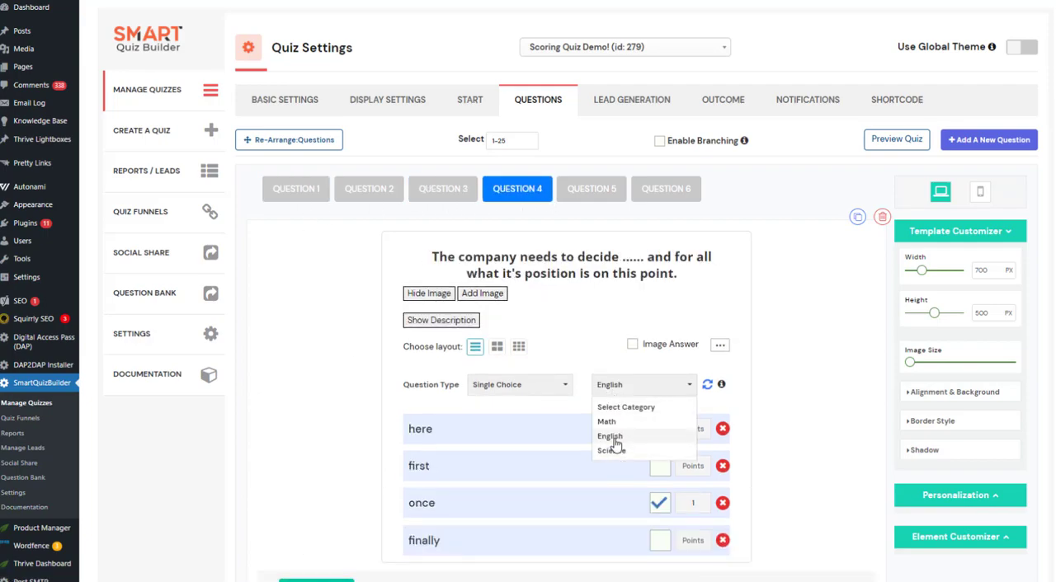
pyautogui.click(608, 196)
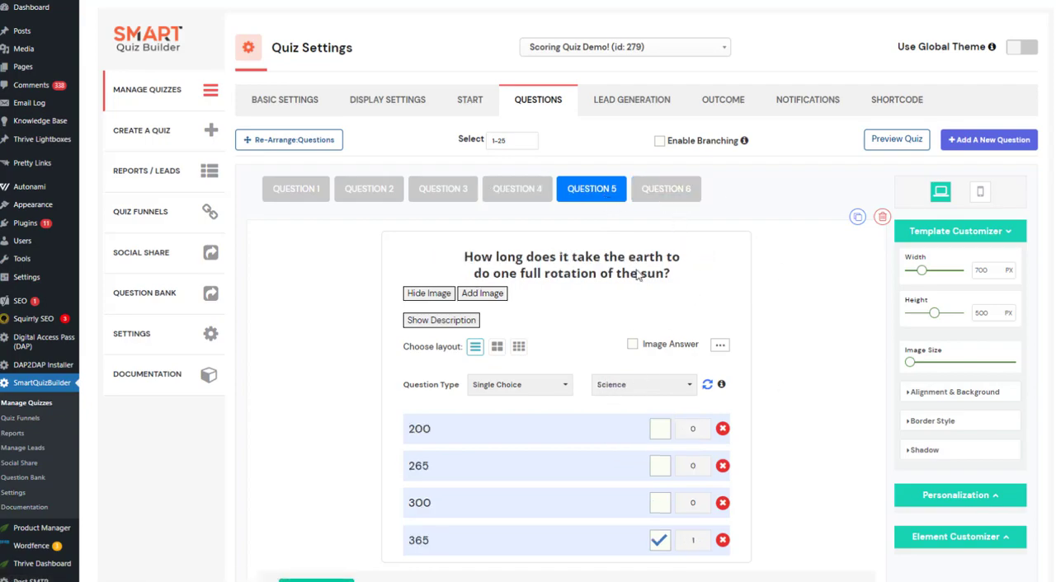
pyautogui.click(666, 189)
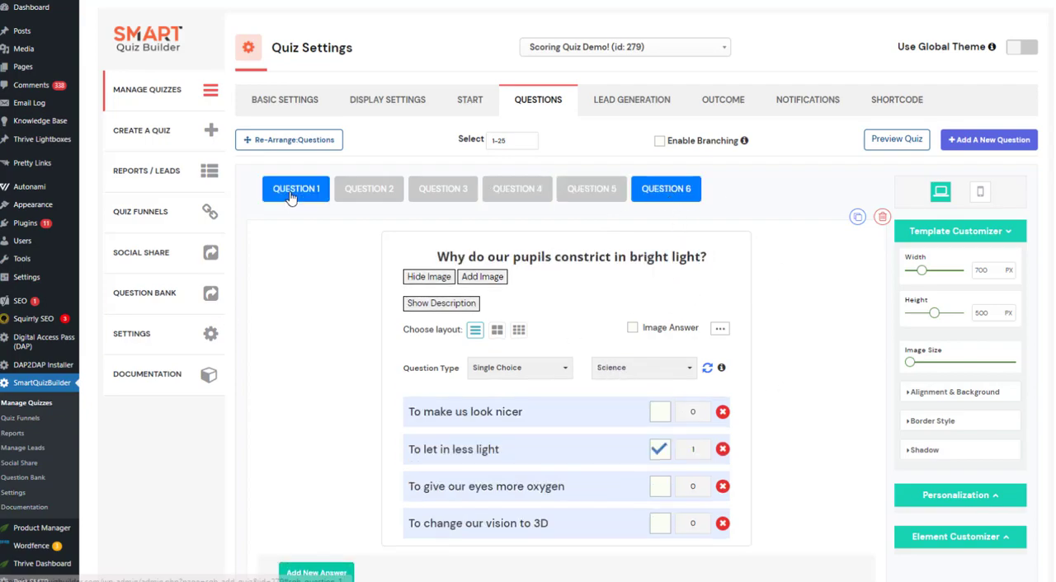
pyautogui.click(290, 198)
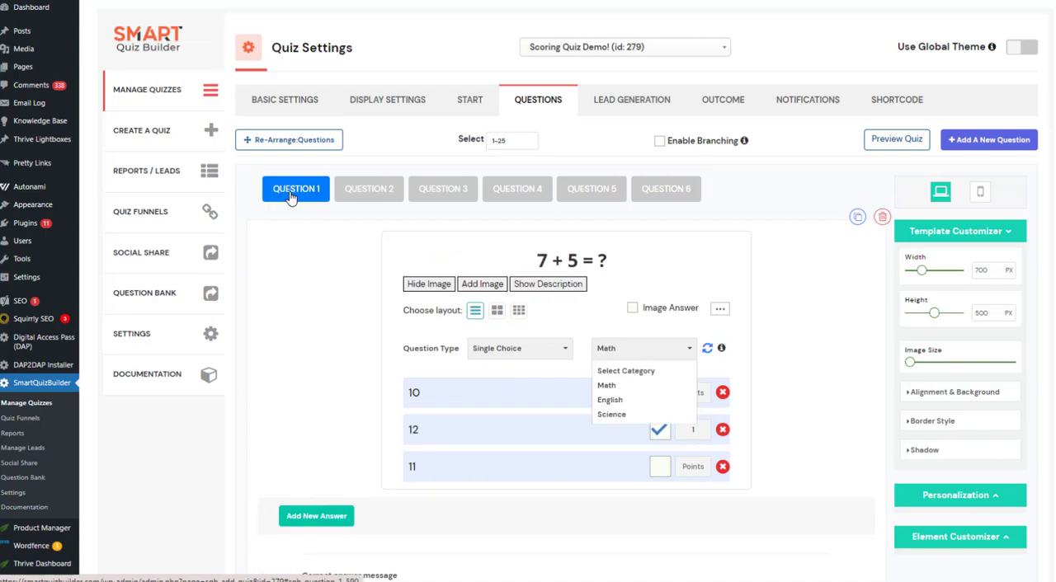
# Open the quiz builder's general Settings page in a new tab and look through it.
pyautogui.rightClick(145, 344)
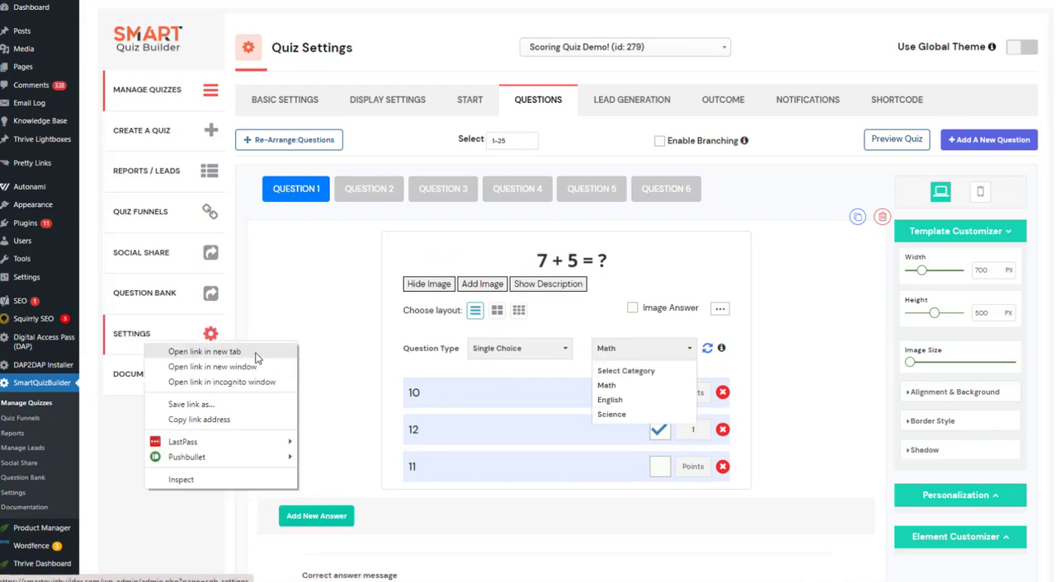
pyautogui.click(226, 353)
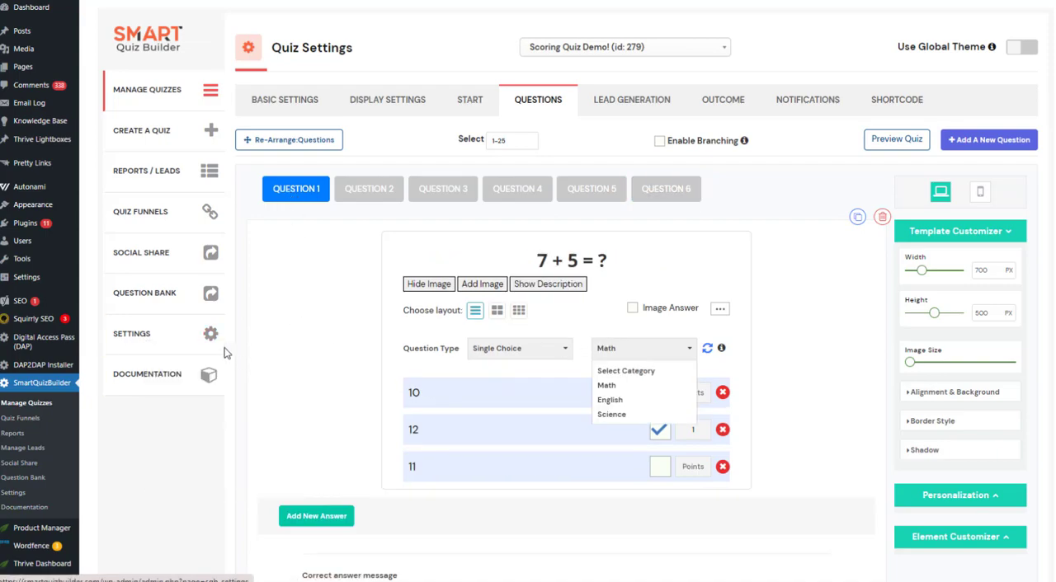
pyautogui.click(121, 346)
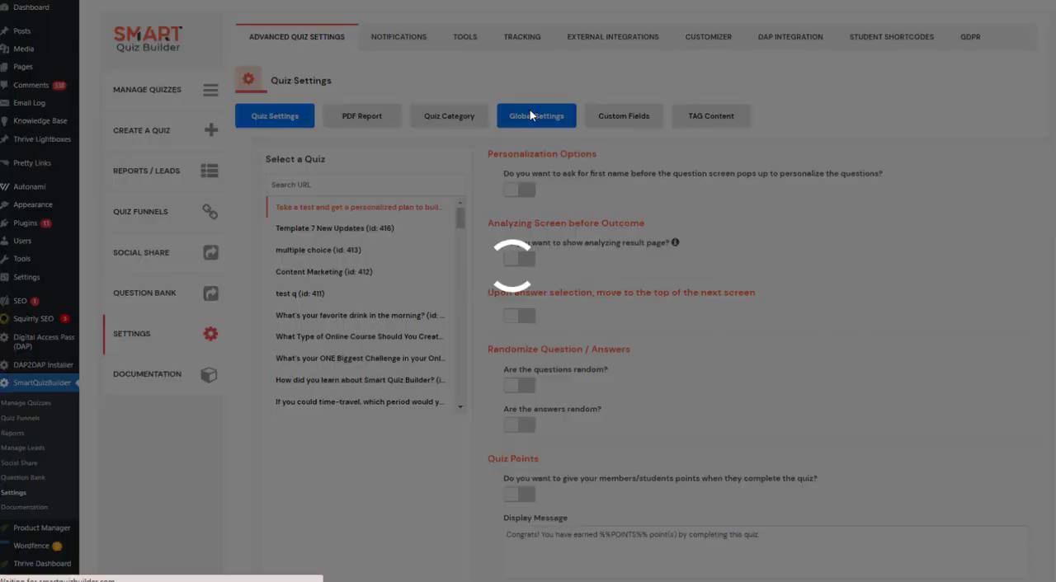
pyautogui.click(456, 118)
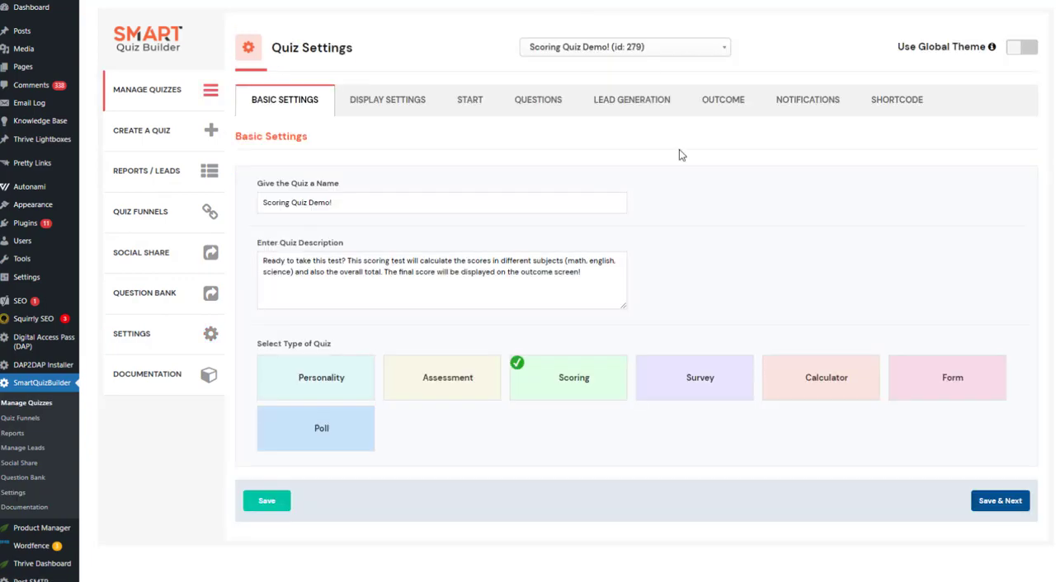
# Return to the quiz's questions and show the category choices available for question 1.
pyautogui.click(511, 113)
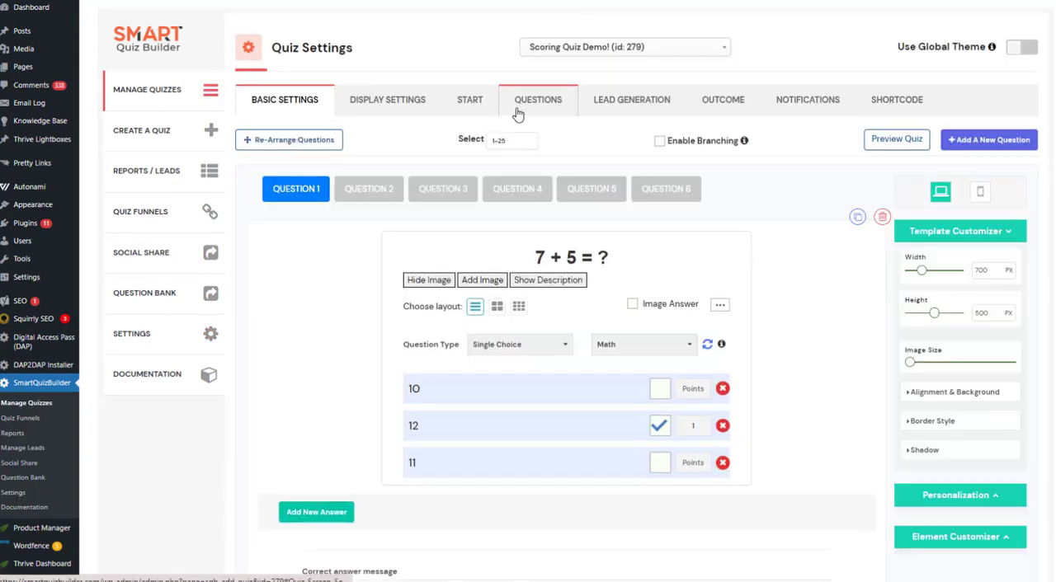
pyautogui.click(628, 352)
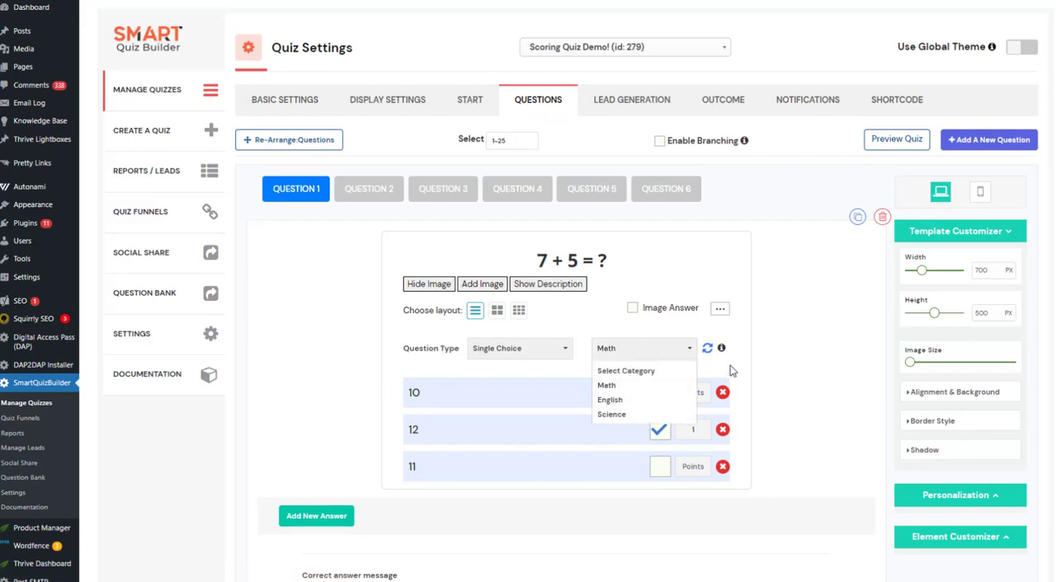
pyautogui.click(692, 352)
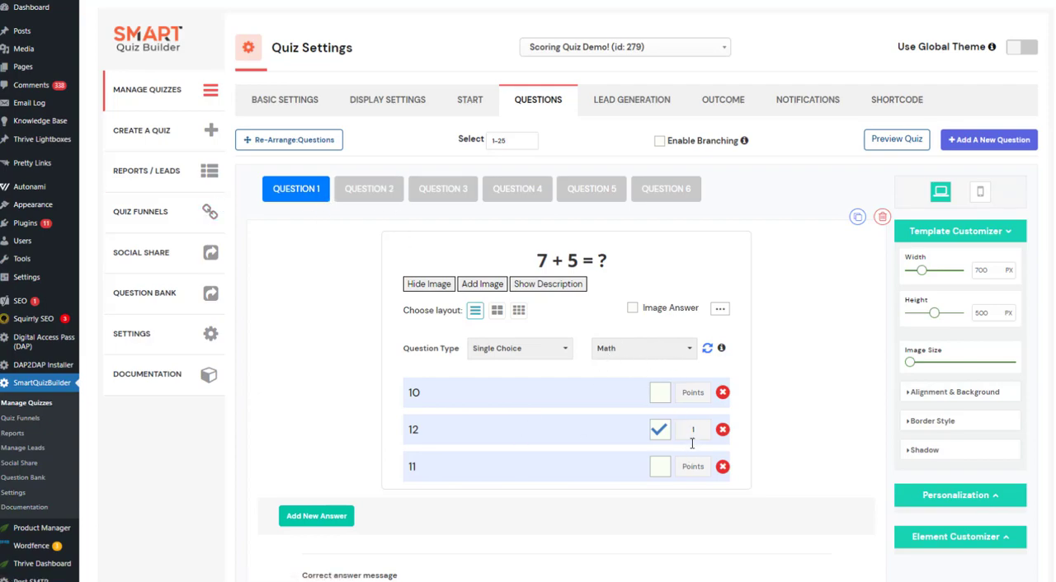
# Compare the categories, correct answers and points of questions 1 and 2.
pyautogui.click(386, 192)
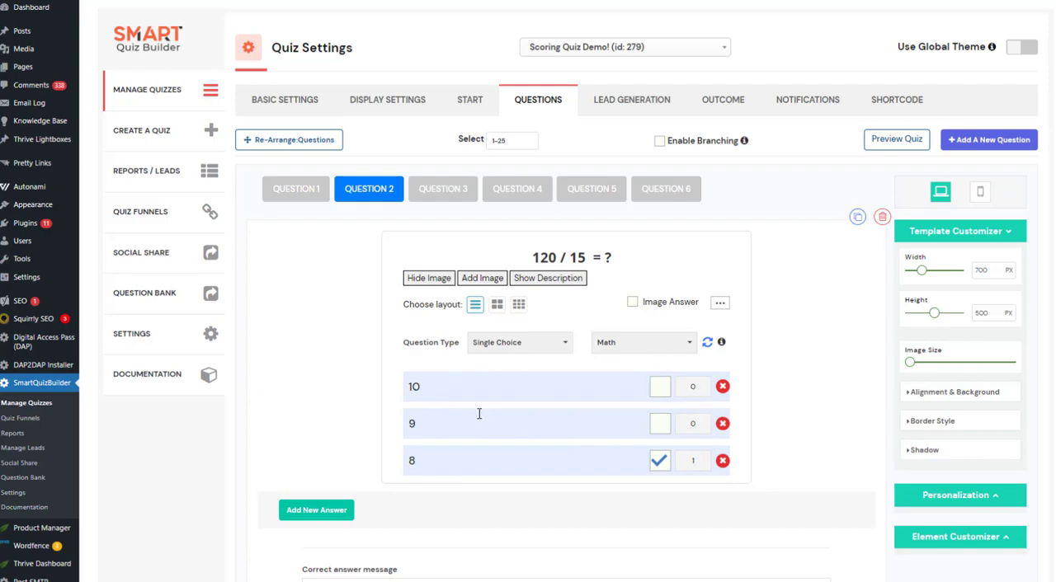
pyautogui.click(279, 195)
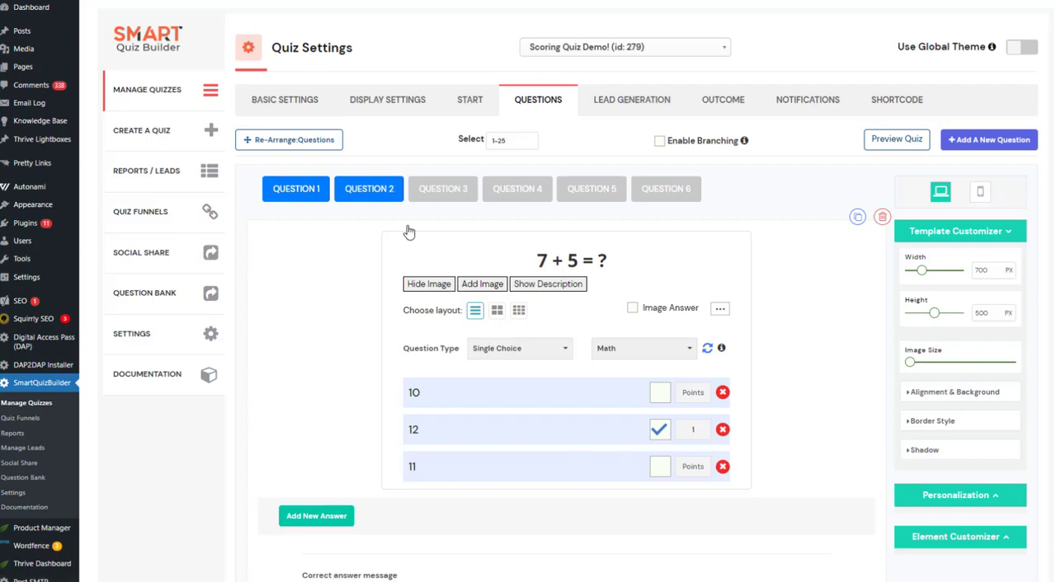
pyautogui.click(373, 196)
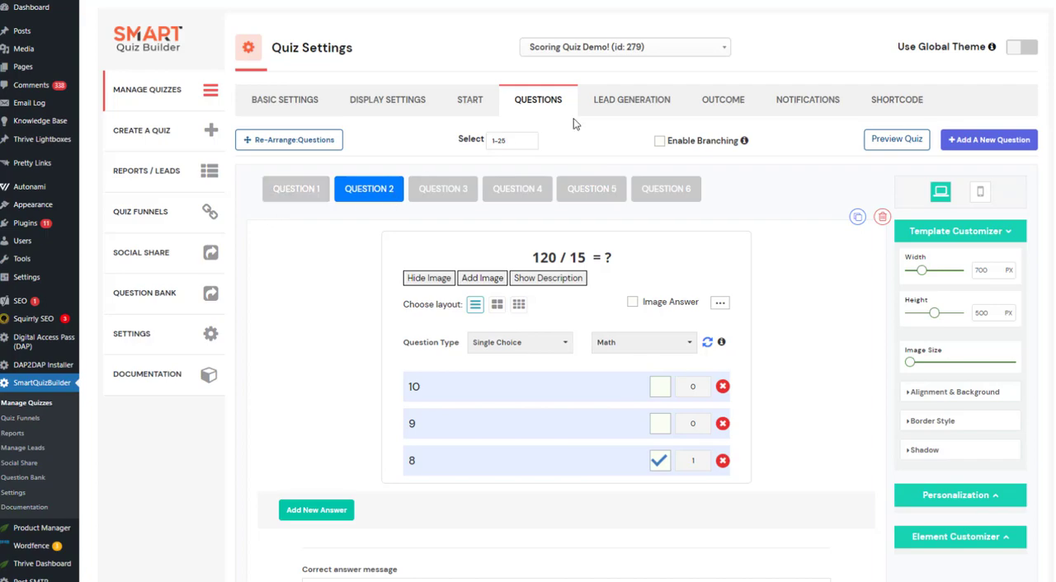
# Highlight the two Math ShowCategoryScore shortcodes and their ranges in the outcome description.
pyautogui.click(723, 107)
pyautogui.scroll(-1, 476, 428)
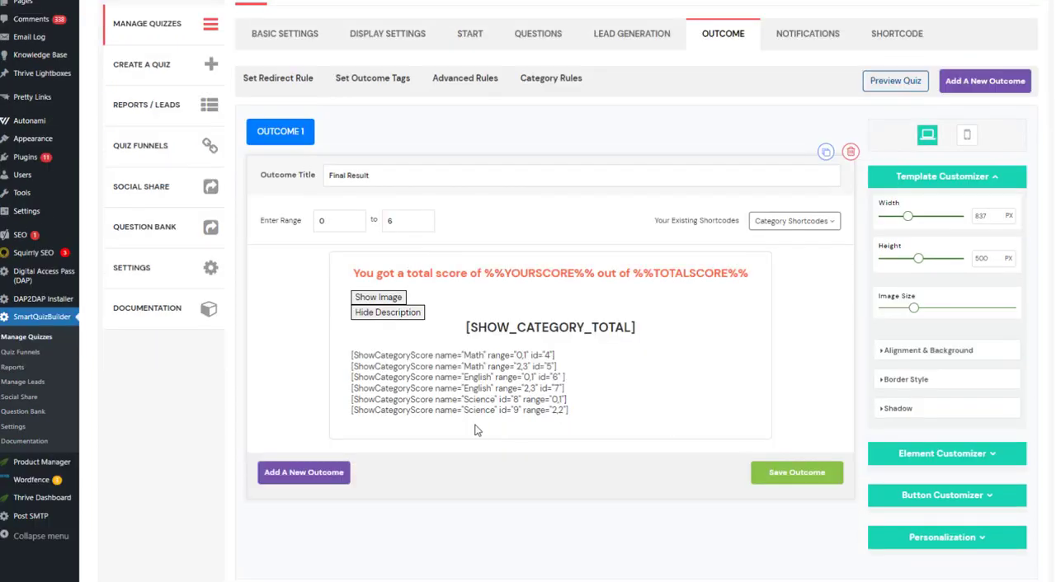
pyautogui.doubleClick(471, 355)
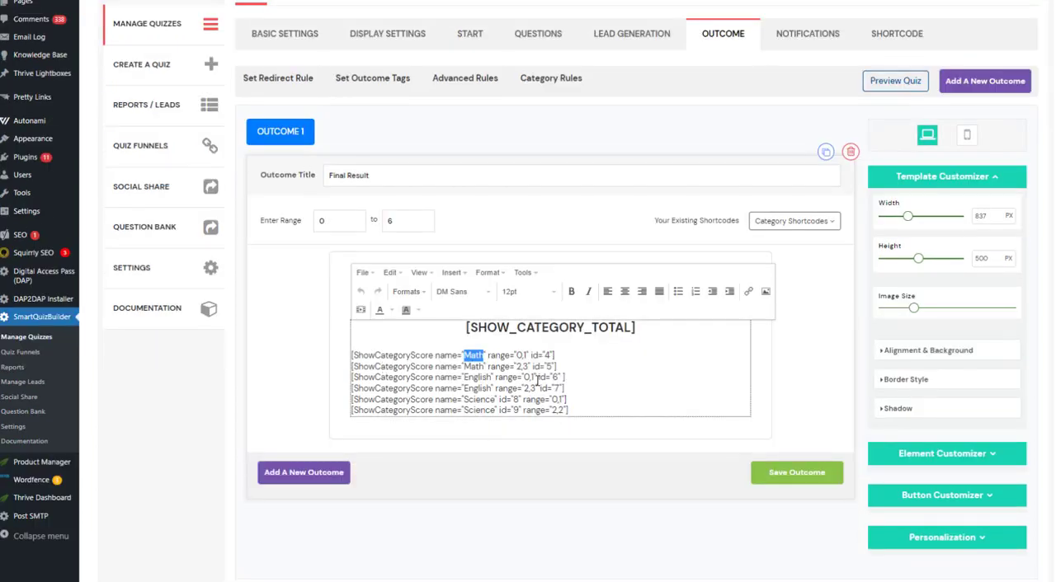
pyautogui.moveTo(518, 355); pyautogui.dragTo(523, 354)
pyautogui.click(573, 352)
pyautogui.click(302, 410)
pyautogui.click(586, 355)
pyautogui.moveTo(589, 355); pyautogui.dragTo(278, 360)
pyautogui.doubleClick(474, 355)
pyautogui.doubleClick(473, 367)
pyautogui.click(523, 367)
pyautogui.scroll(1, 758, 304)
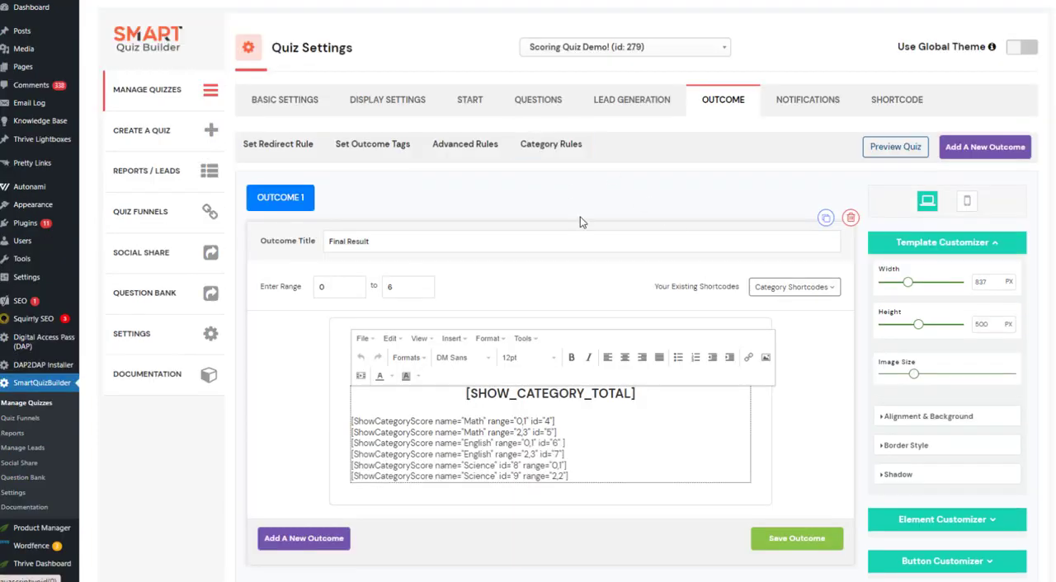
# Try to set the points for the answer 10 in question 2 to 3.
pyautogui.click(541, 100)
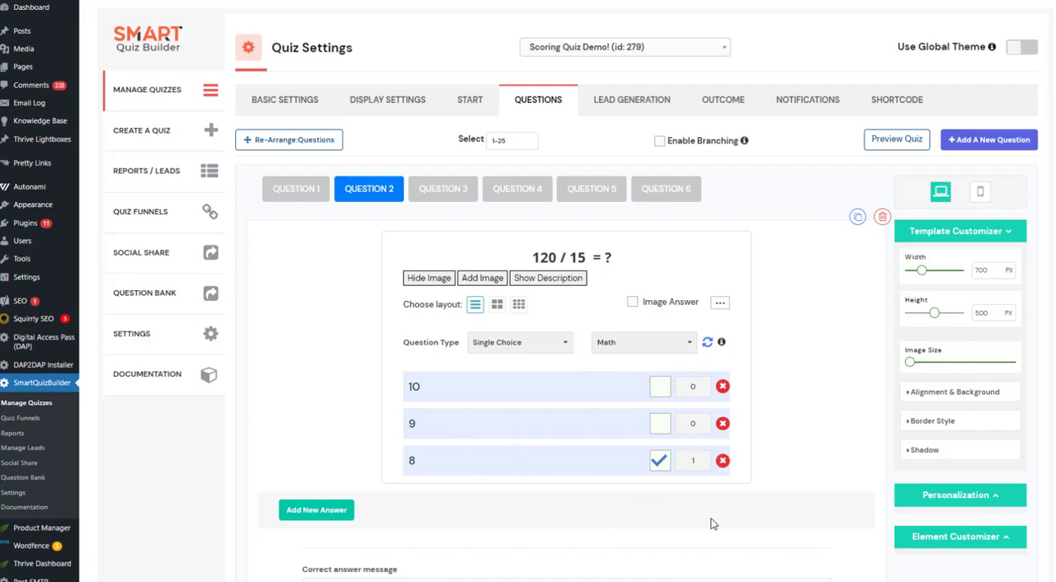
pyautogui.doubleClick(703, 392)
pyautogui.write('3')
# Unmark "so" as the correct answer in question 3.
pyautogui.click(448, 190)
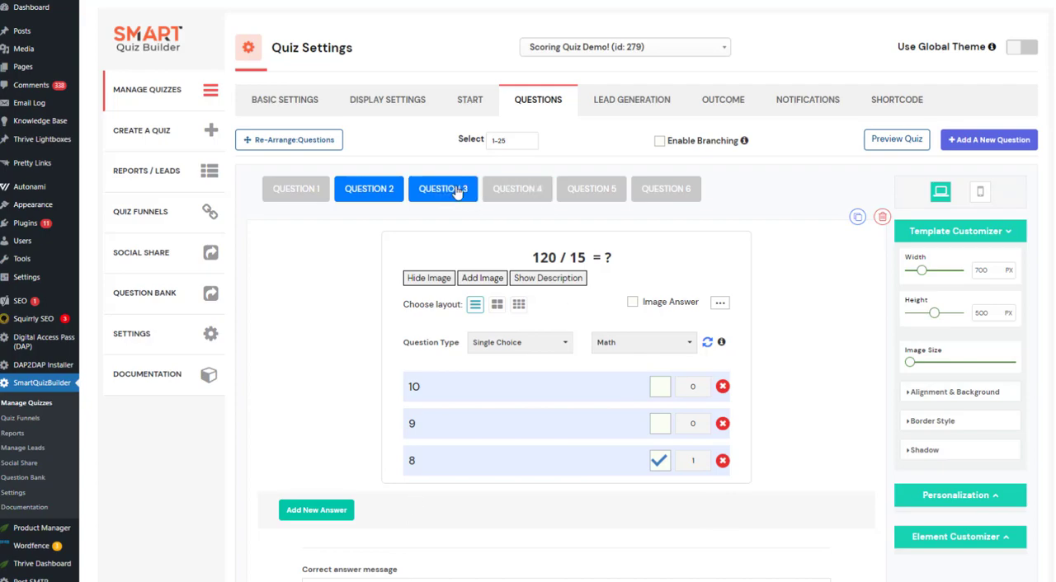
pyautogui.scroll(-1, 551, 300)
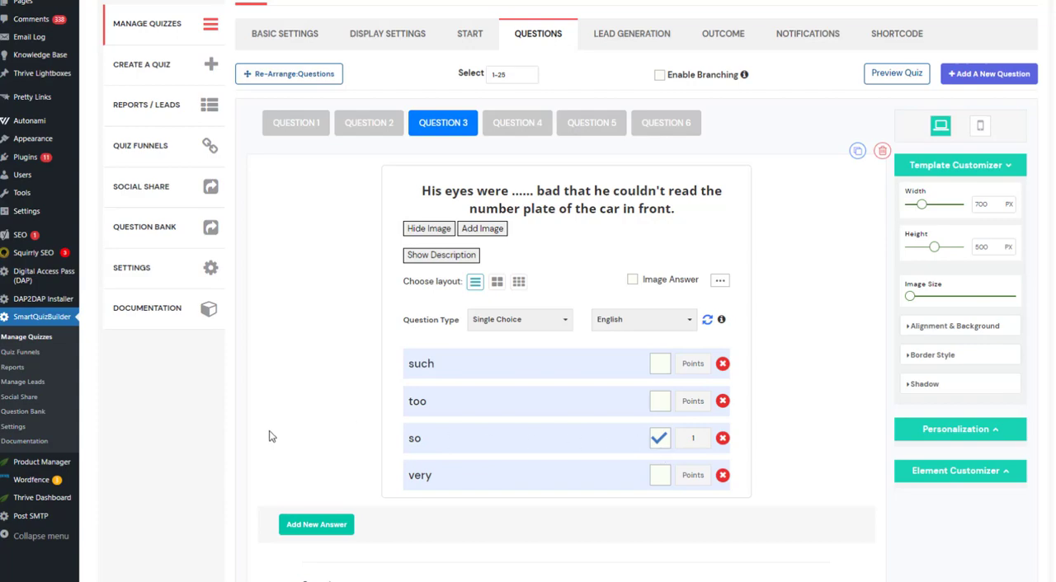
pyautogui.click(658, 443)
pyautogui.scroll(2, 322, 334)
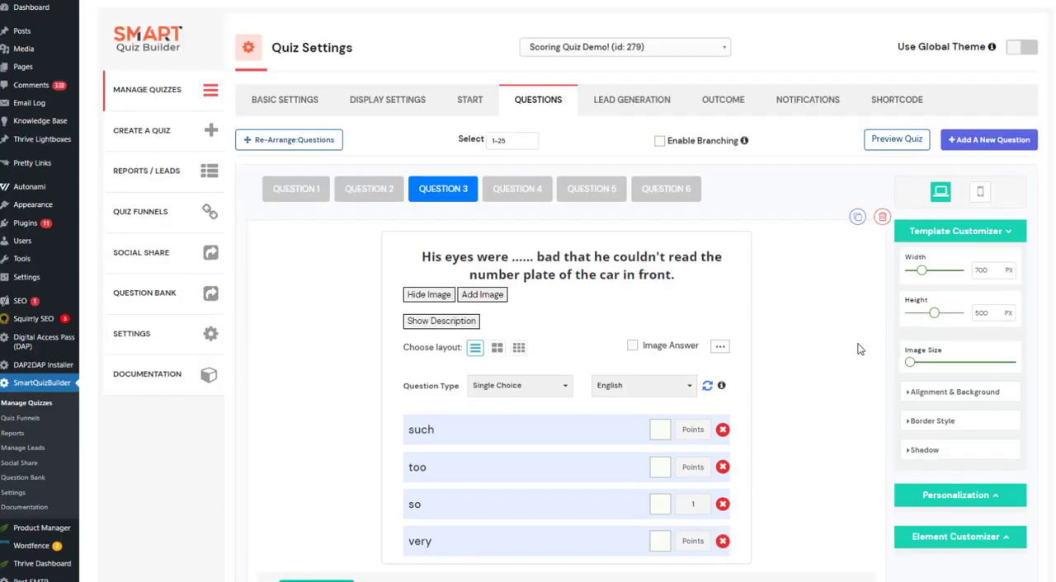
# Look through questions 4, 5 and 6 with their categories and answer points.
pyautogui.click(528, 190)
pyautogui.click(587, 189)
pyautogui.click(664, 190)
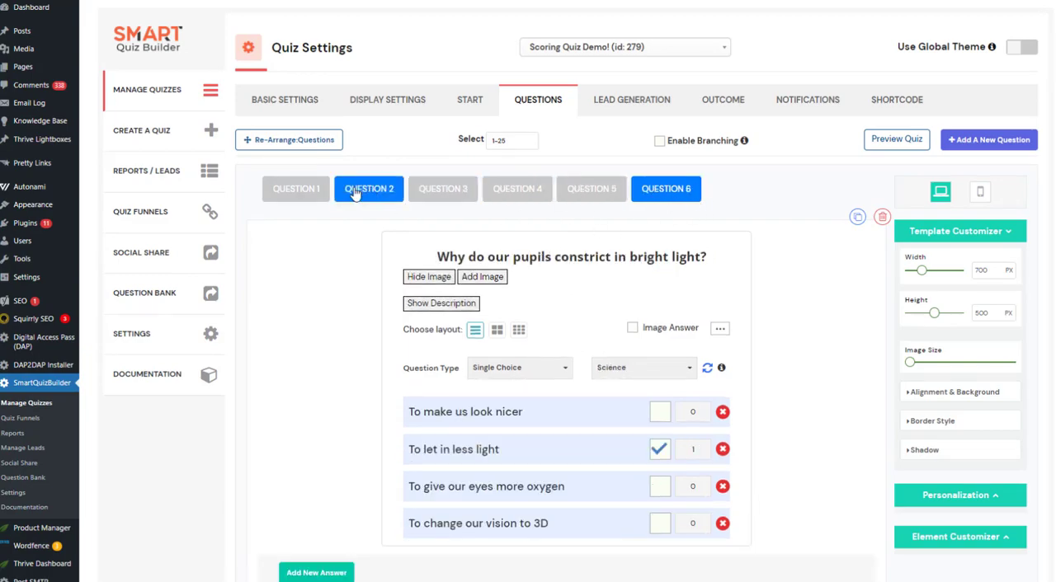
# Look at the opt-in screen, and toggle the opt-in form display off and on again in the display settings.
pyautogui.click(619, 112)
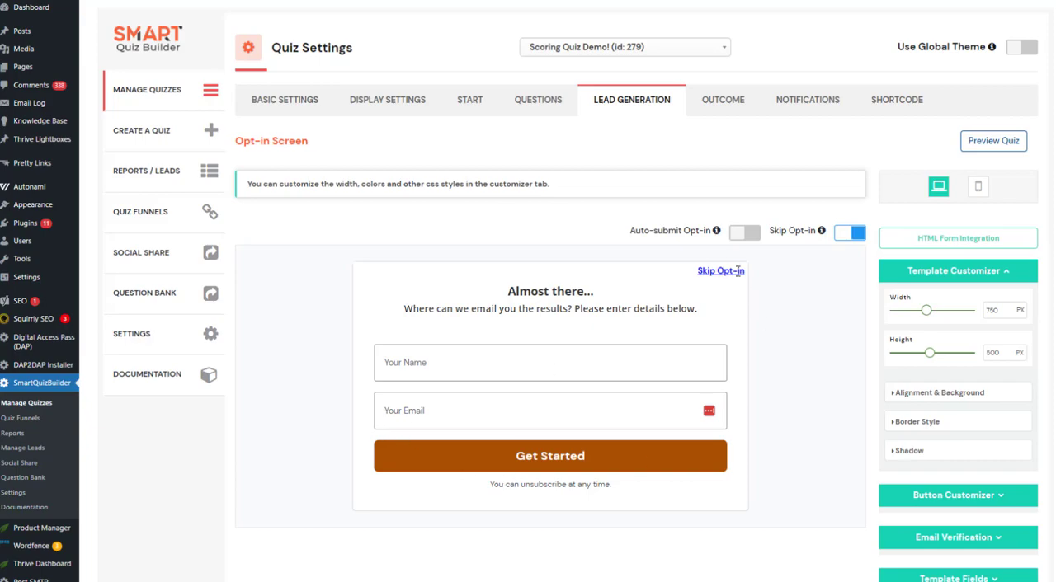
pyautogui.click(368, 104)
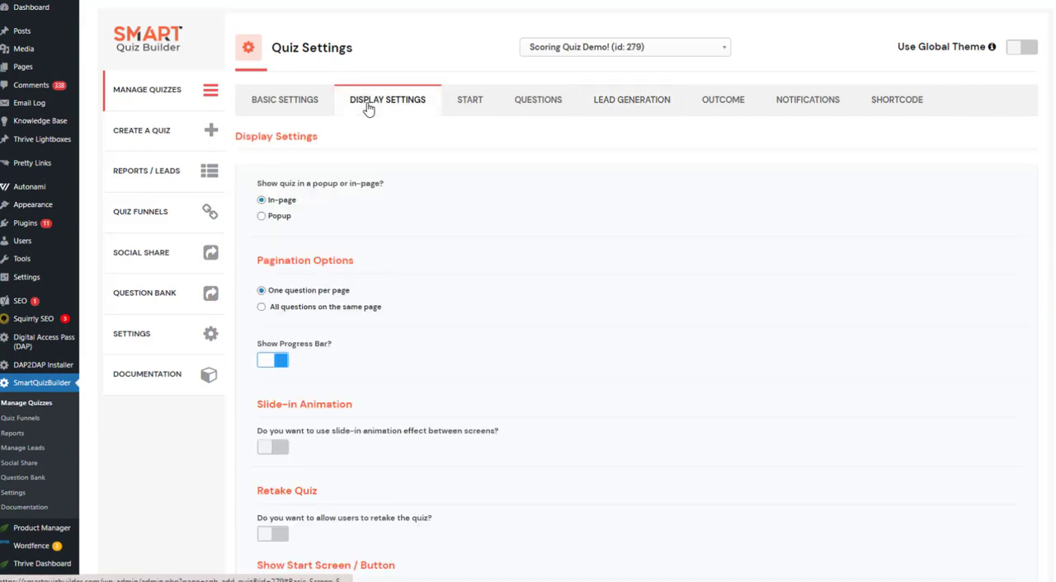
pyautogui.scroll(-5, 368, 248)
pyautogui.click(273, 302)
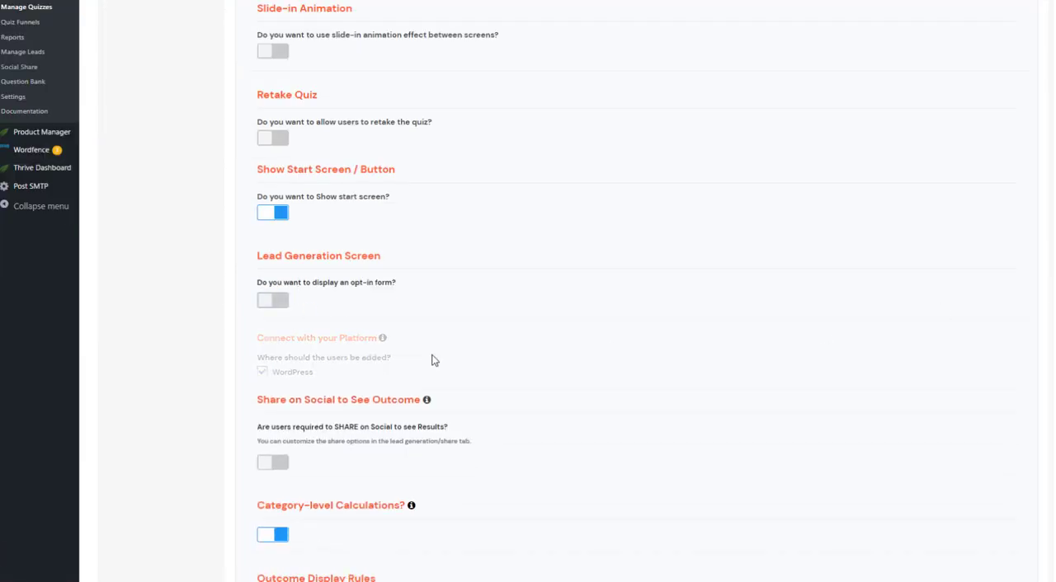
pyautogui.click(271, 304)
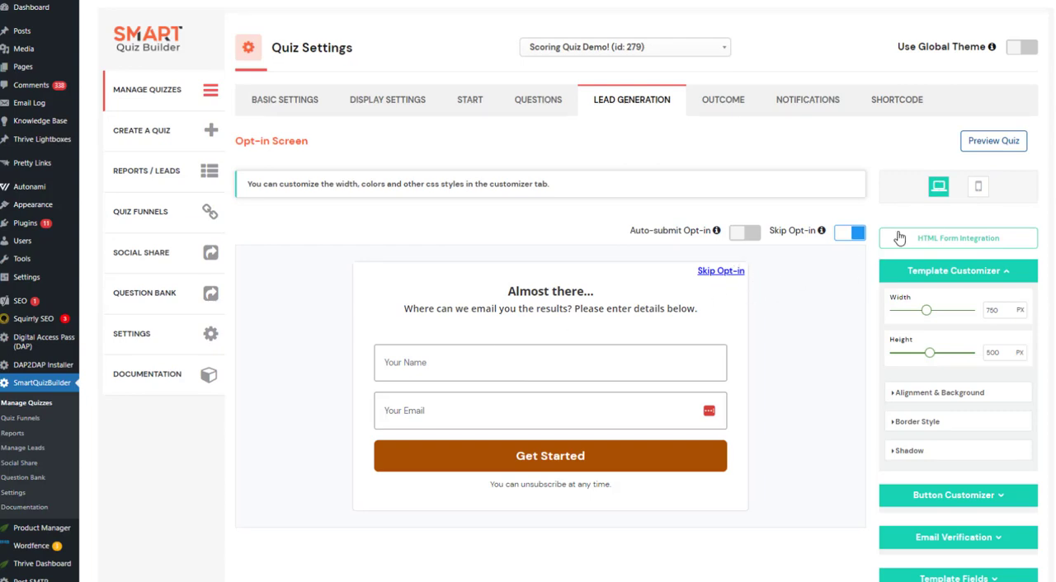
# Turn off Skip Opt-in for the opt-in screen and look over its customization options.
pyautogui.click(848, 235)
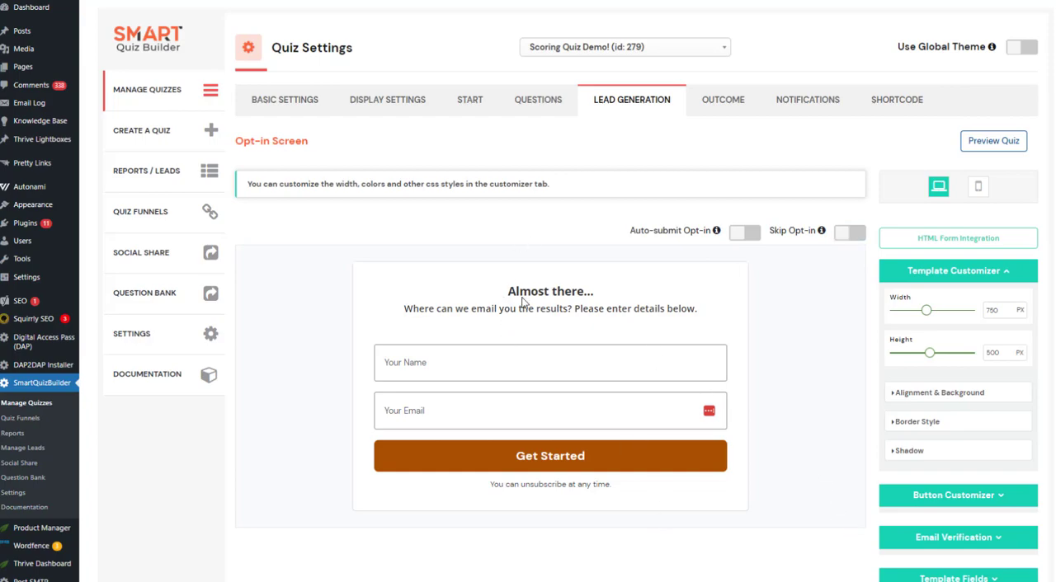
pyautogui.scroll(-2, 846, 424)
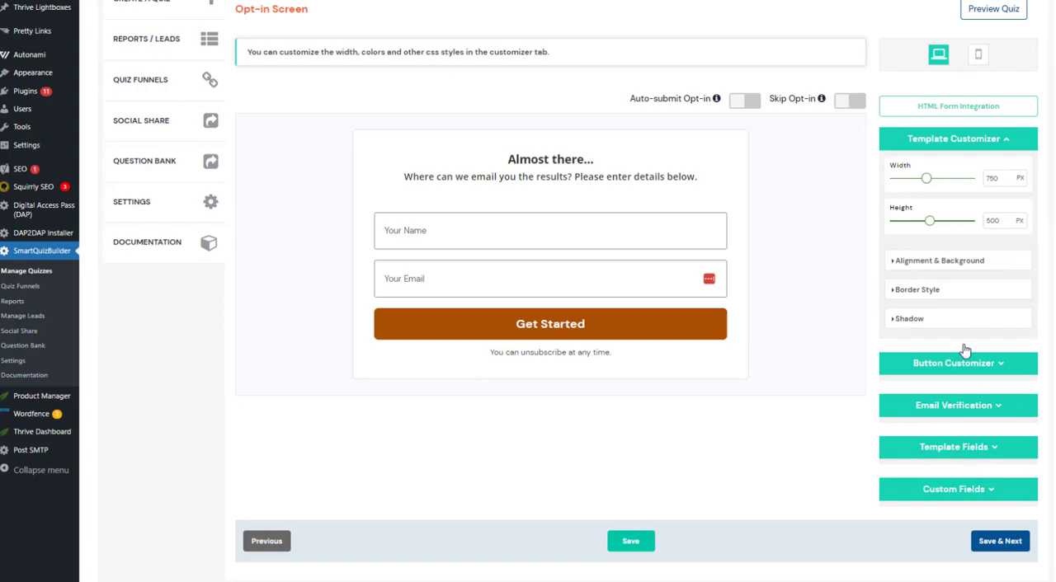
pyautogui.scroll(2, 698, 226)
# Review the Final Result outcome's title, score range and category shortcodes.
pyautogui.click(722, 100)
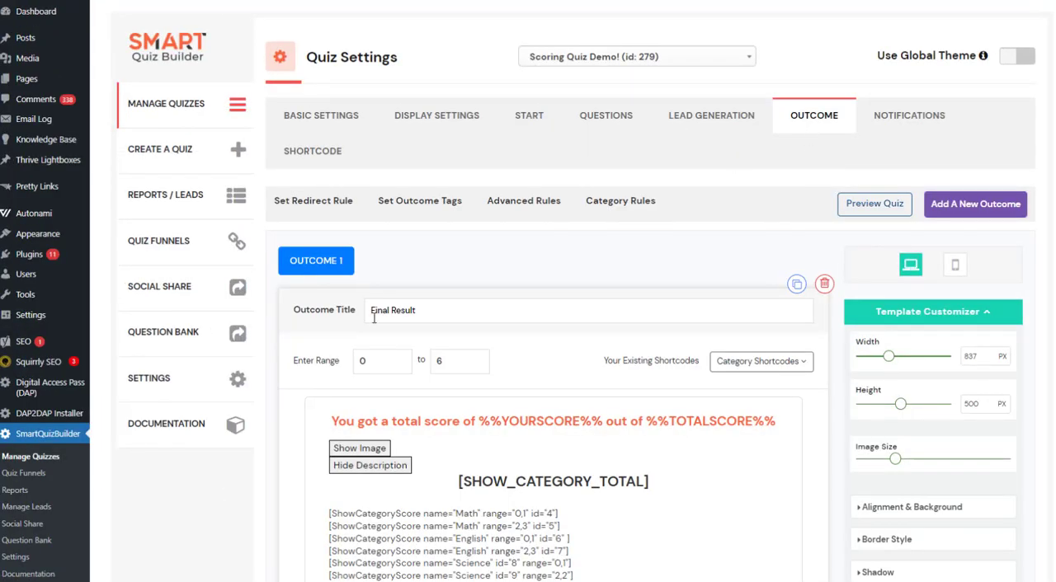
pyautogui.scroll(-2, 339, 406)
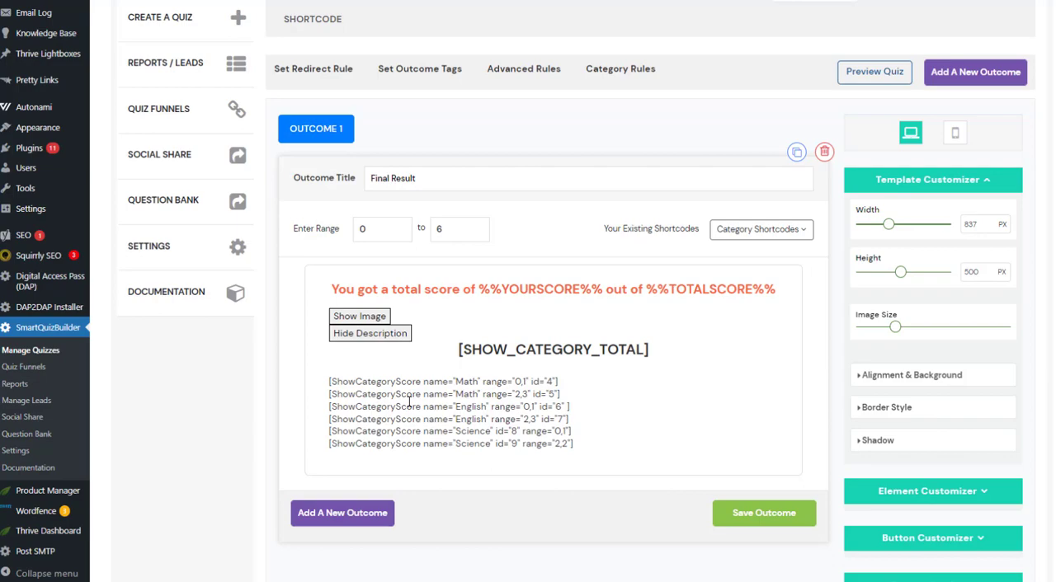
pyautogui.scroll(2, 646, 393)
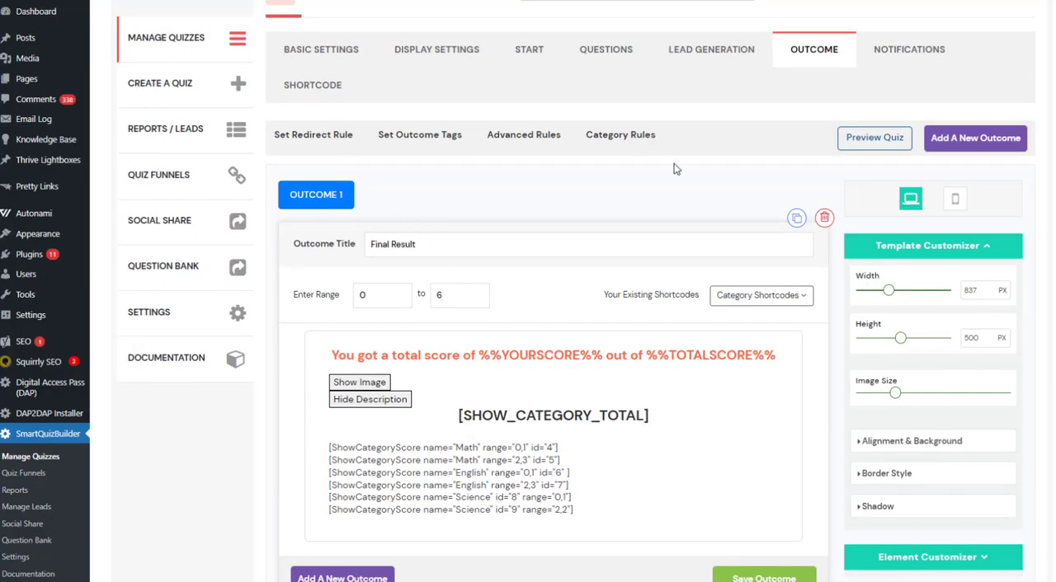
# Open the category rules, show the categories available for shortcodes, and review the list of current rules.
pyautogui.click(636, 144)
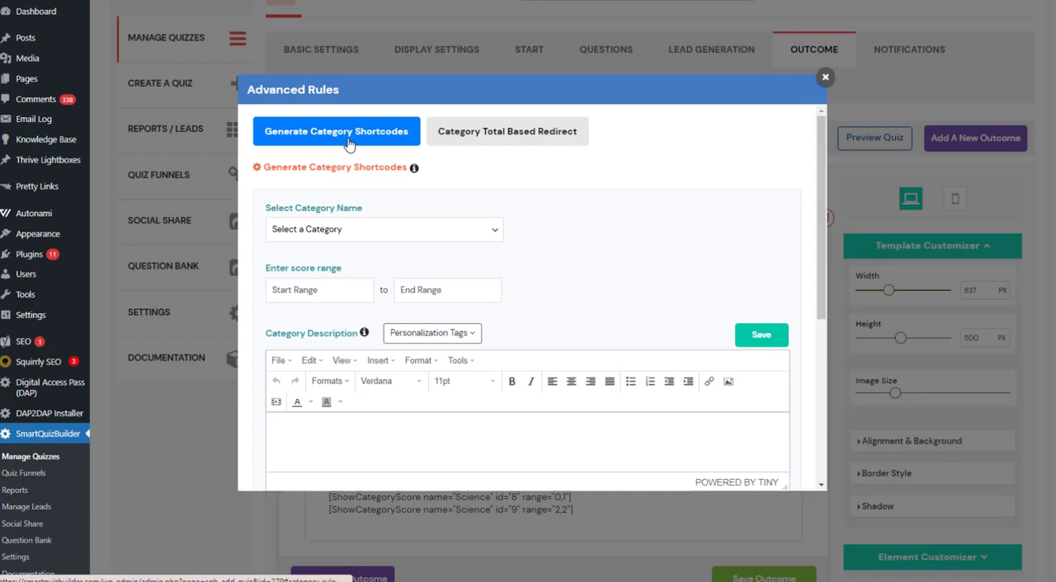
pyautogui.click(337, 232)
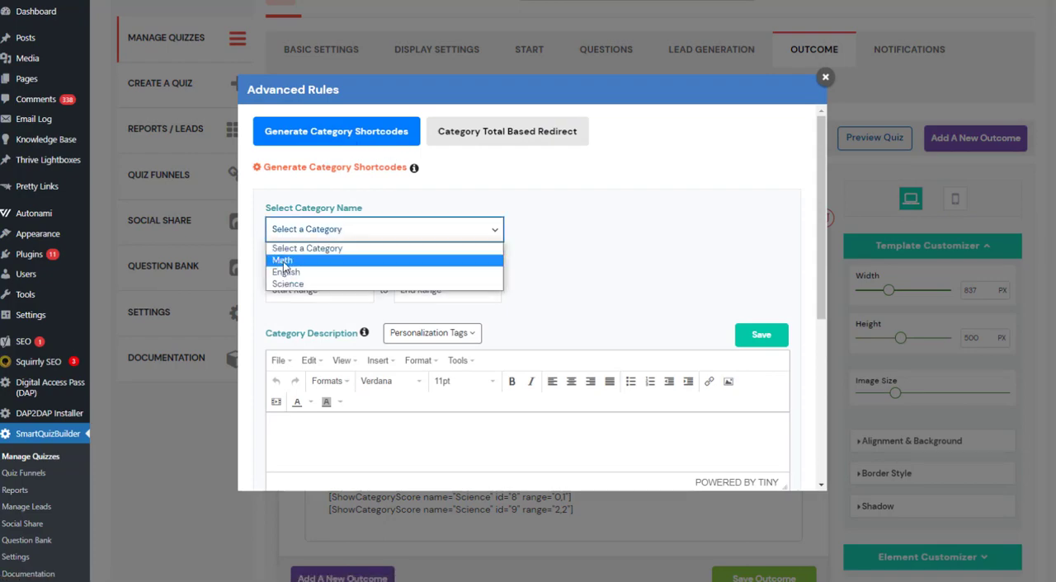
pyautogui.scroll(-4, 518, 267)
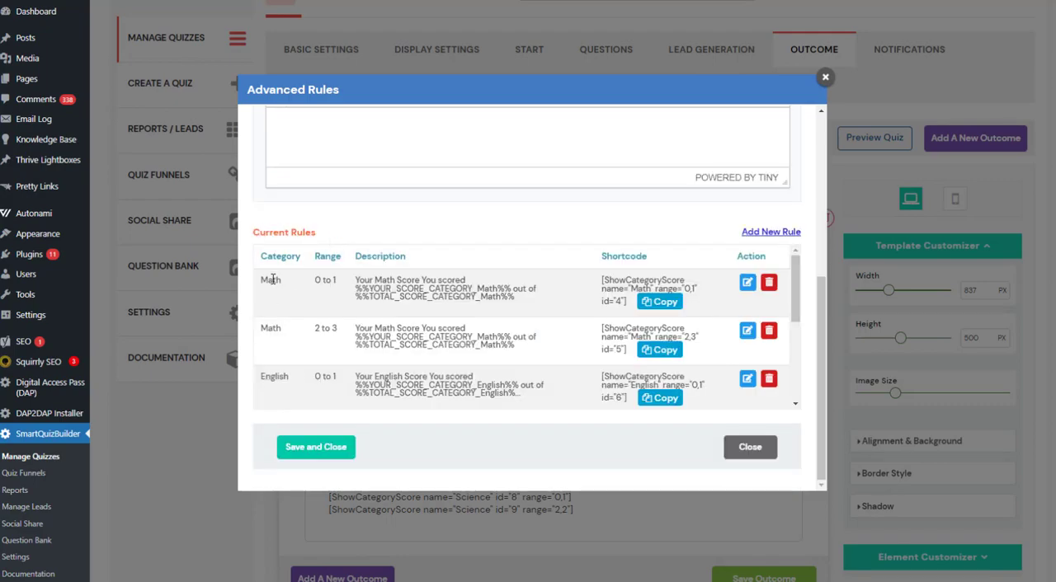
pyautogui.scroll(-4, 287, 274)
pyautogui.scroll(4, 286, 274)
# Open the Math rule with range 0 to 1 for editing, highlight its description heading and enlarge the description editor.
pyautogui.click(747, 284)
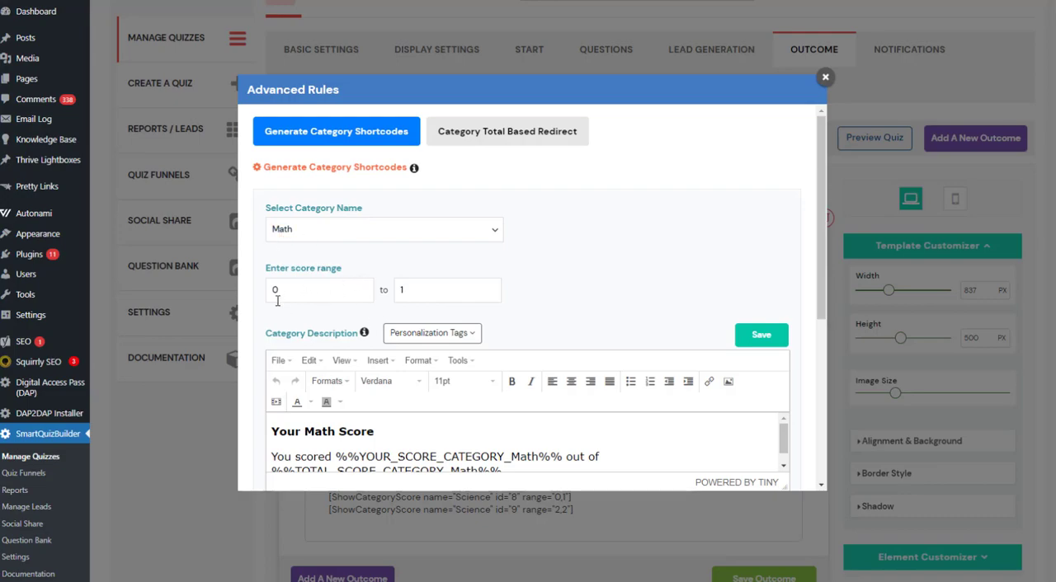
pyautogui.scroll(-2, 449, 369)
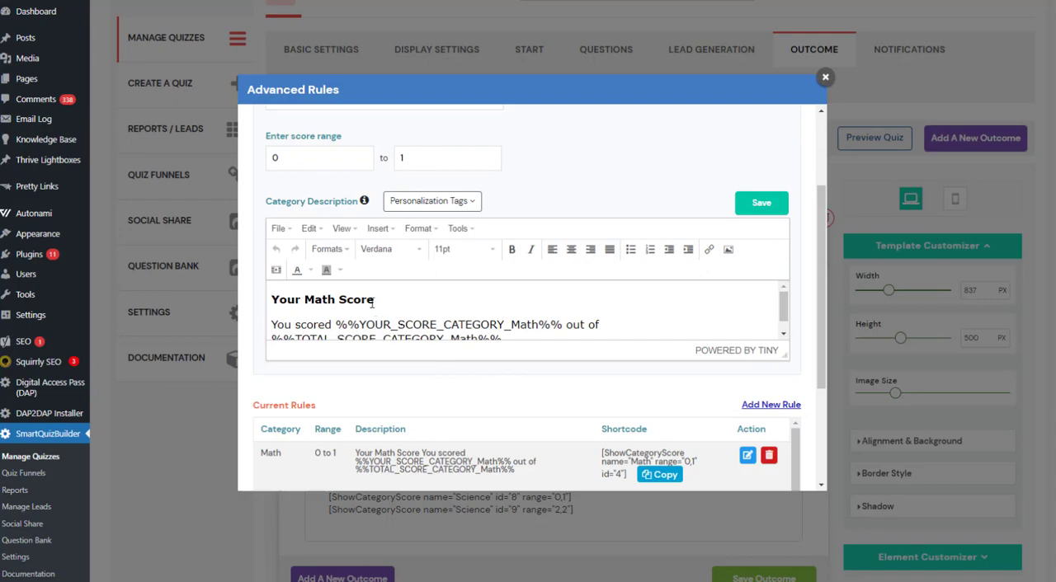
pyautogui.moveTo(375, 300); pyautogui.dragTo(229, 298)
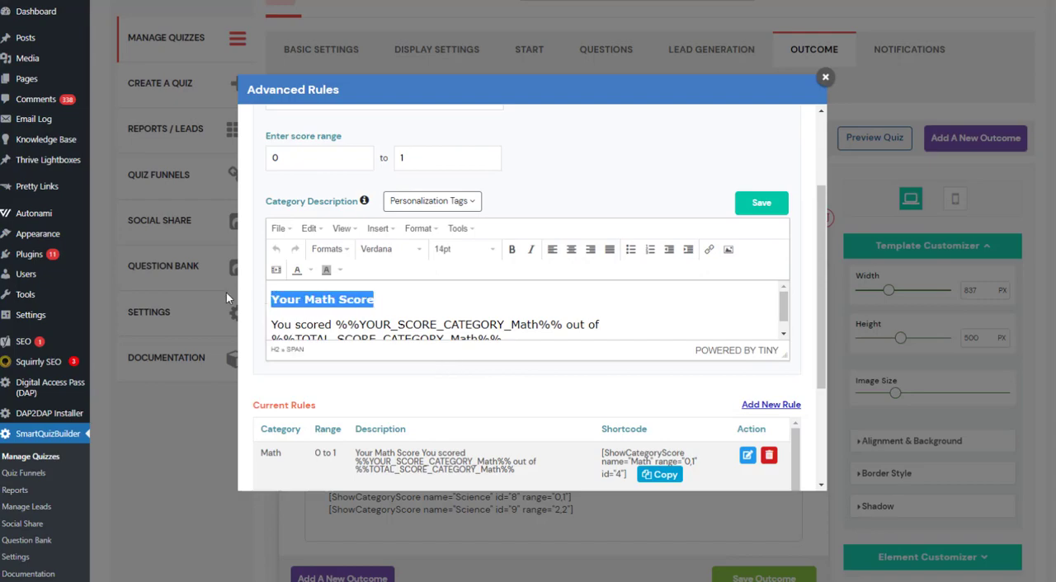
pyautogui.click(389, 299)
pyautogui.moveTo(385, 298); pyautogui.dragTo(232, 299)
pyautogui.moveTo(782, 355); pyautogui.dragTo(779, 422)
pyautogui.click(438, 367)
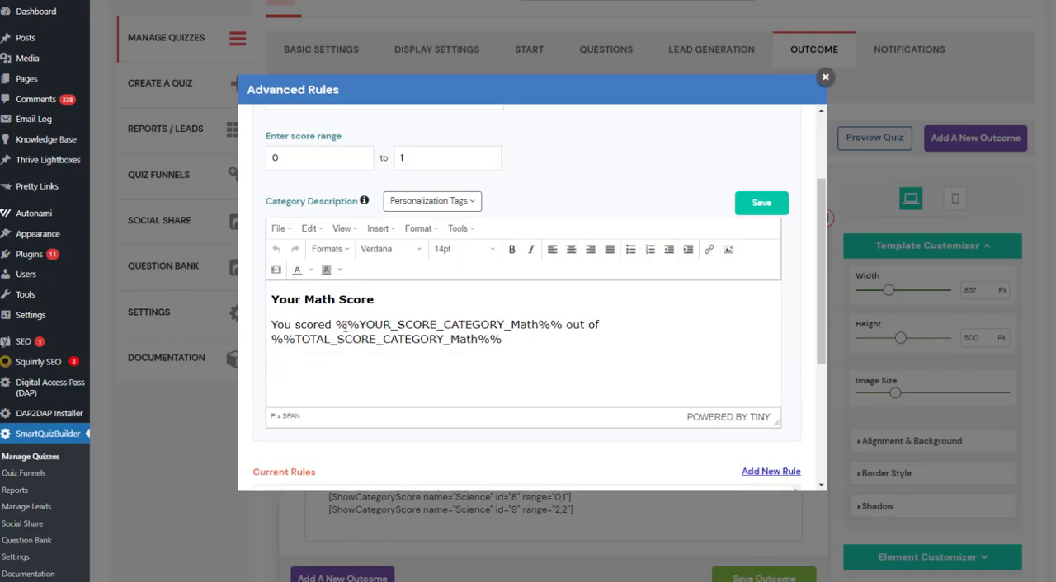
# Highlight the YOUR_SCORE_CATEGORY_Math and TOTAL_SCORE_CATEGORY_Math tags in the Math rule's description.
pyautogui.moveTo(336, 324); pyautogui.dragTo(545, 327)
pyautogui.click(451, 339)
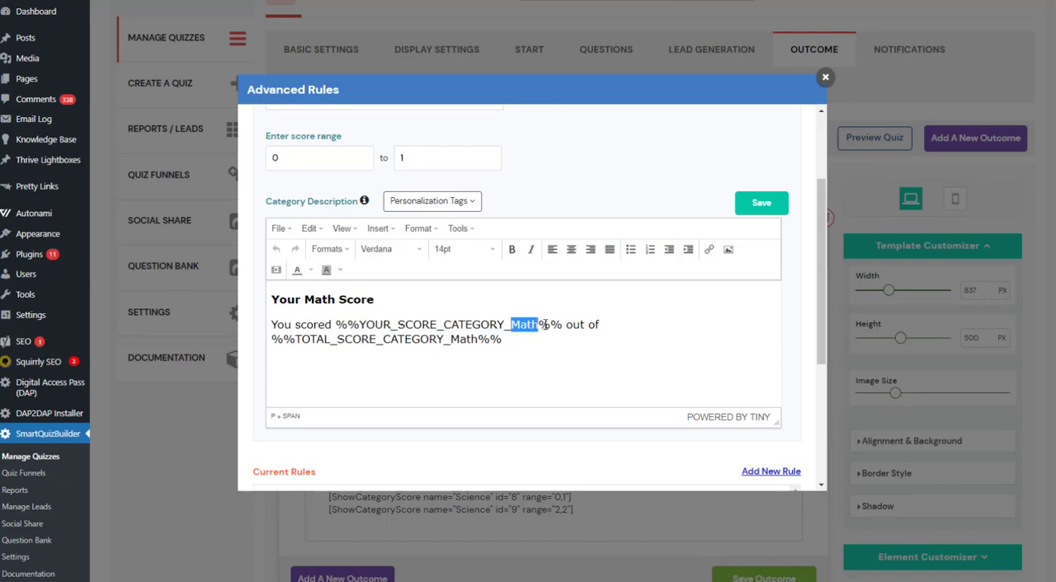
pyautogui.moveTo(336, 324); pyautogui.dragTo(576, 325)
pyautogui.click(335, 339)
pyautogui.moveTo(304, 339); pyautogui.dragTo(480, 356)
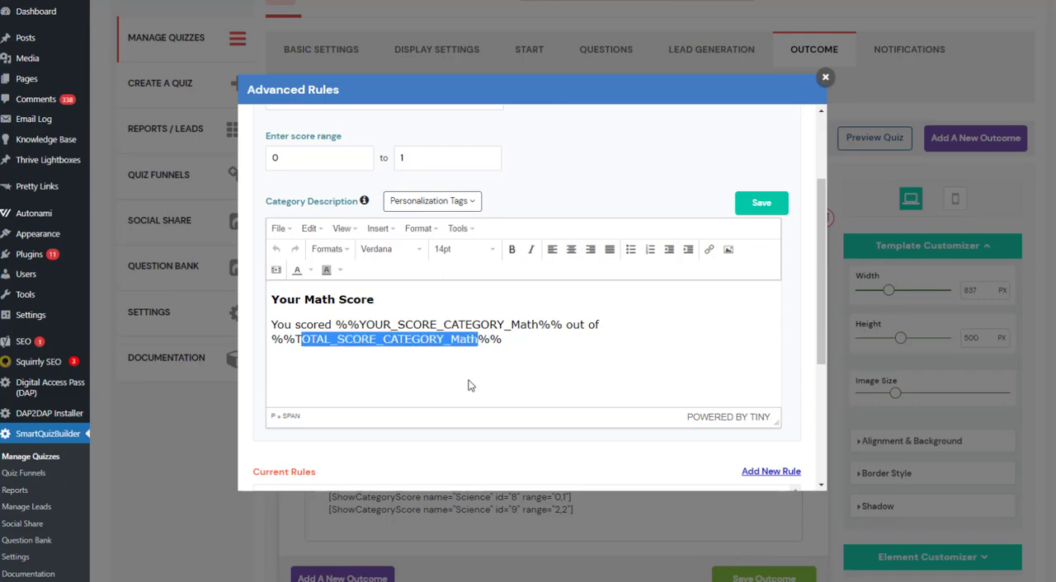
# Highlight the TOTAL_SCORE_CATEGORY_Math tag in the Math rule's description and check the rule's category and score range.
pyautogui.click(437, 370)
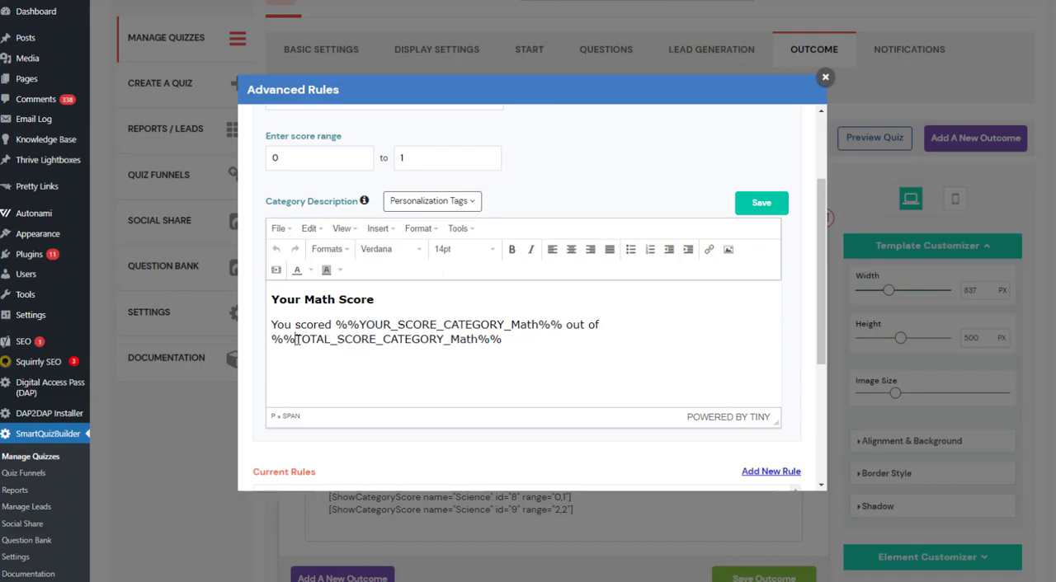
pyautogui.moveTo(295, 339); pyautogui.dragTo(479, 340)
pyautogui.click(467, 372)
pyautogui.scroll(3, 449, 317)
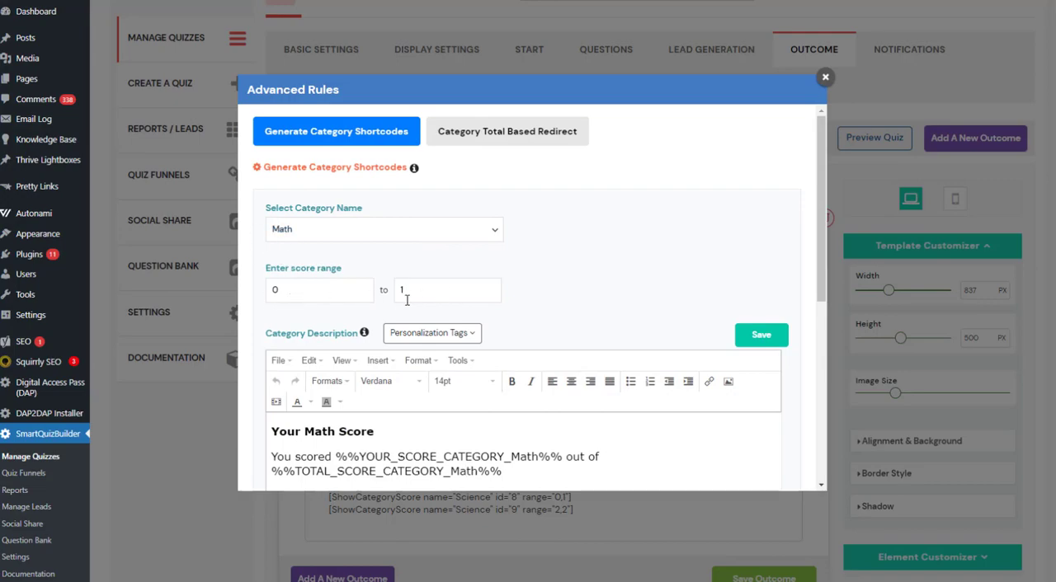
pyautogui.scroll(-1, 407, 300)
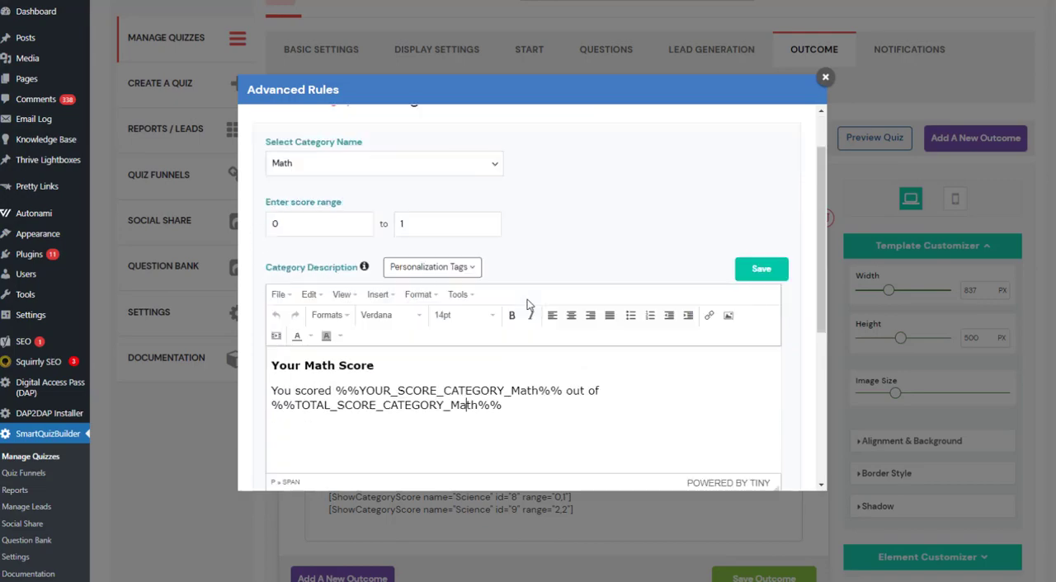
# Try inserting the YOUR_SCORE_CATEGORY_Math personalization tag into the Math rule's description and compare the available tags with the one already there.
pyautogui.click(456, 273)
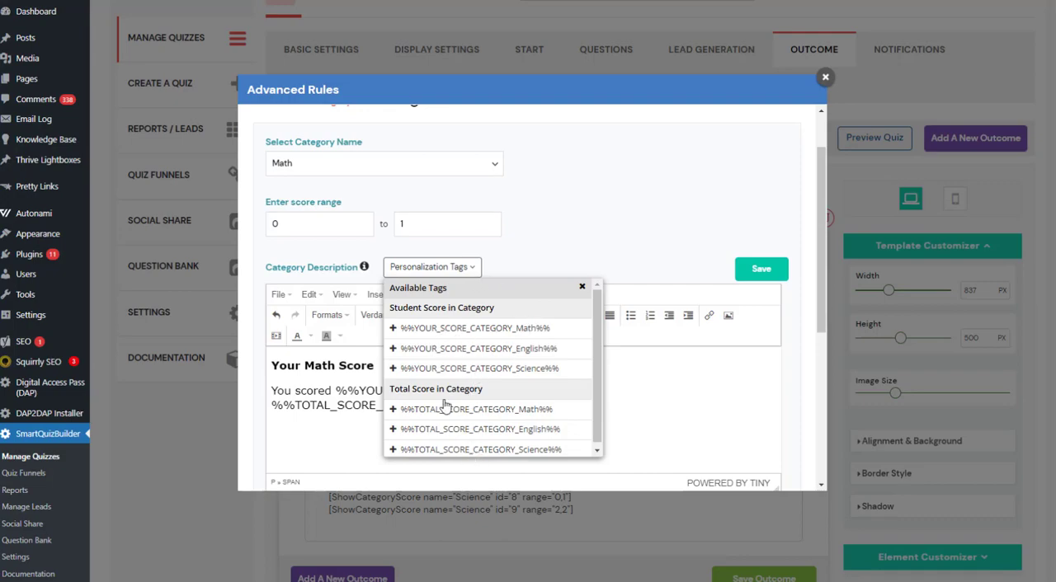
pyautogui.click(392, 329)
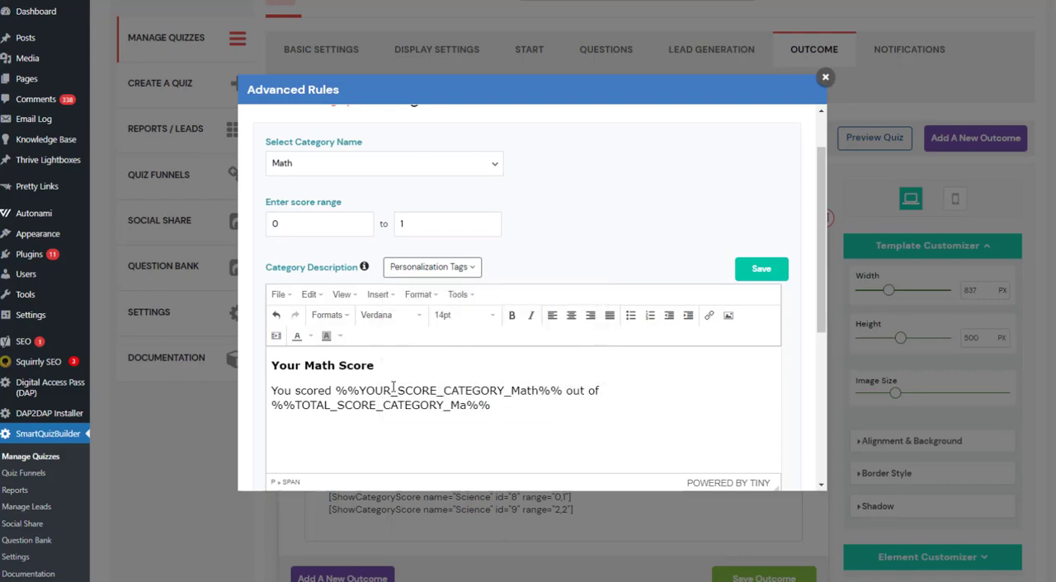
pyautogui.moveTo(338, 391); pyautogui.dragTo(562, 391)
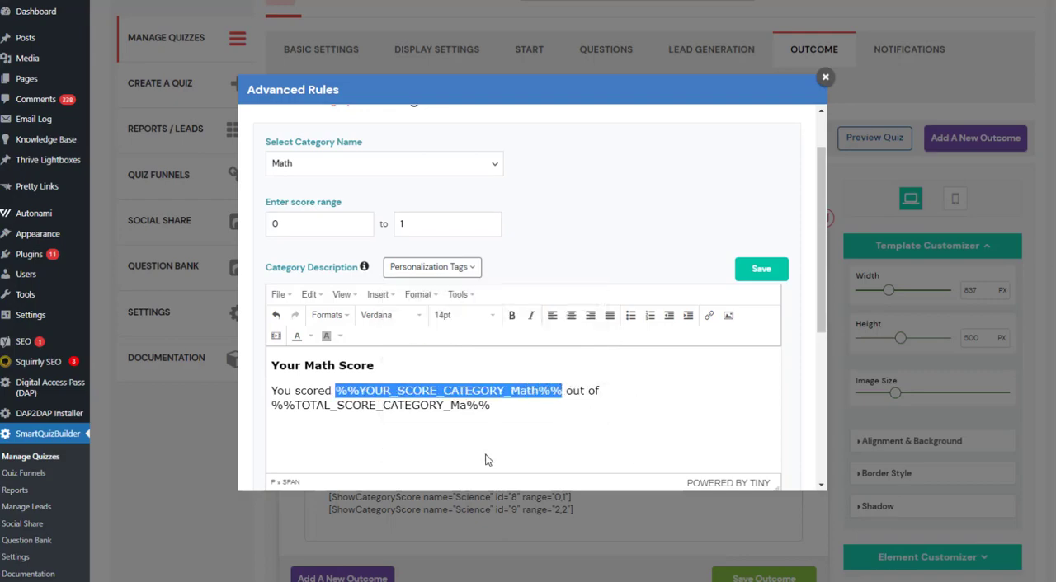
pyautogui.click(427, 420)
pyautogui.click(445, 276)
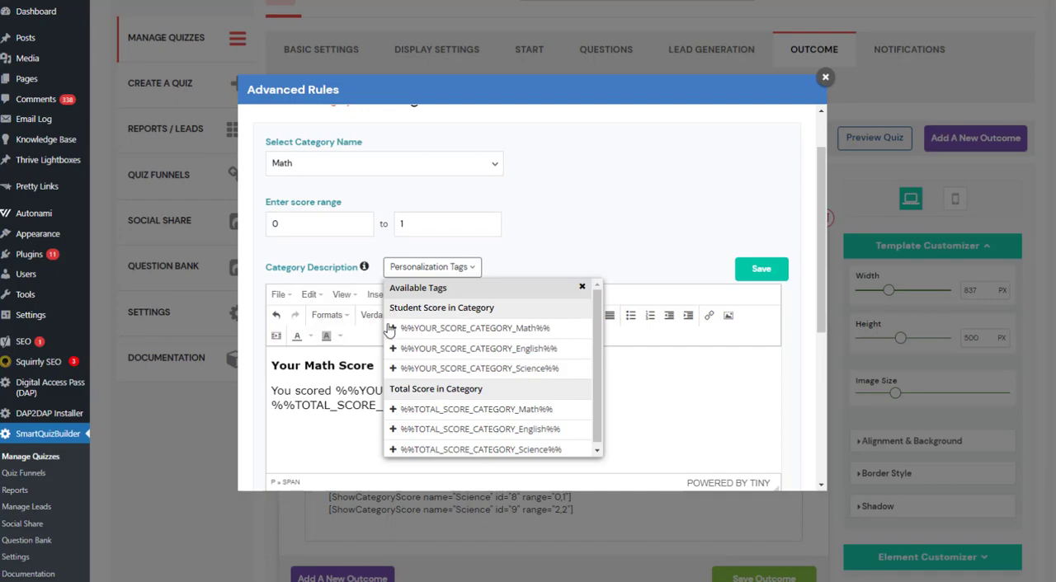
pyautogui.click(582, 287)
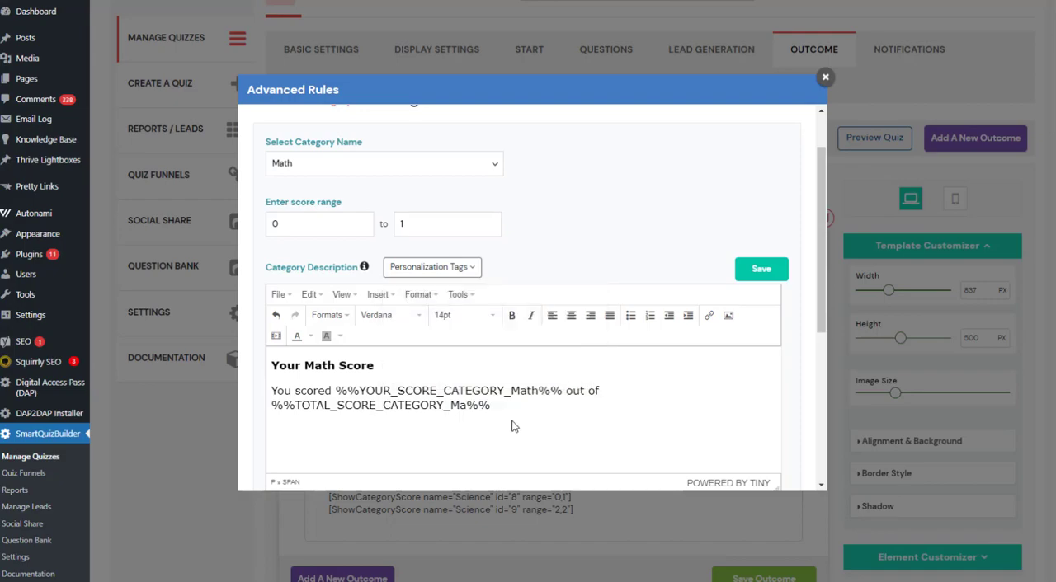
# Complete the total score tag in the Math rule's description as %%TOTAL_SCORE_CATEGORY_Math%% and highlight it.
pyautogui.moveTo(359, 423); pyautogui.dragTo(277, 395)
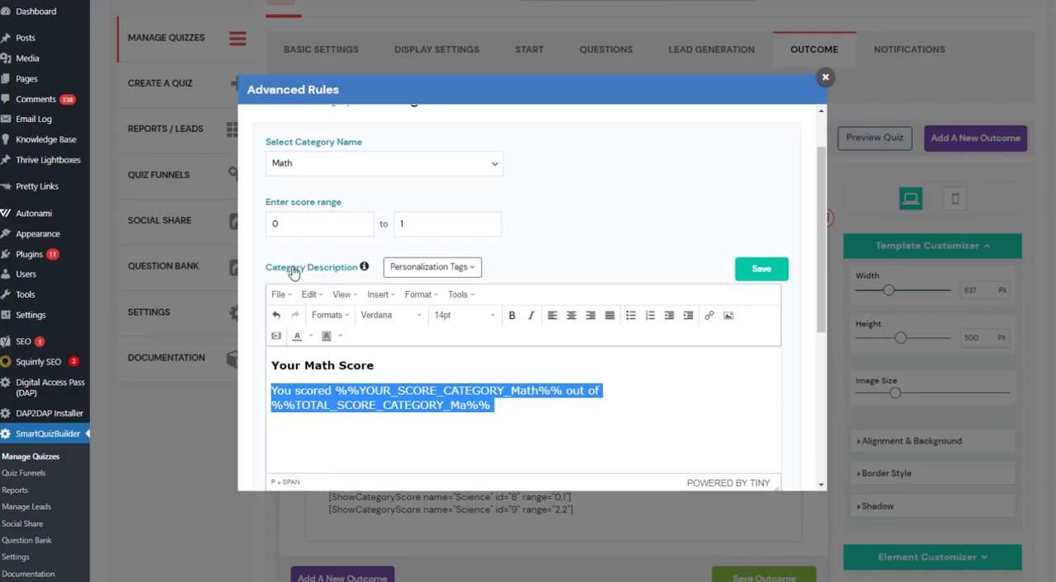
pyautogui.click(503, 404)
pyautogui.moveTo(495, 404); pyautogui.dragTo(245, 399)
pyautogui.click(473, 420)
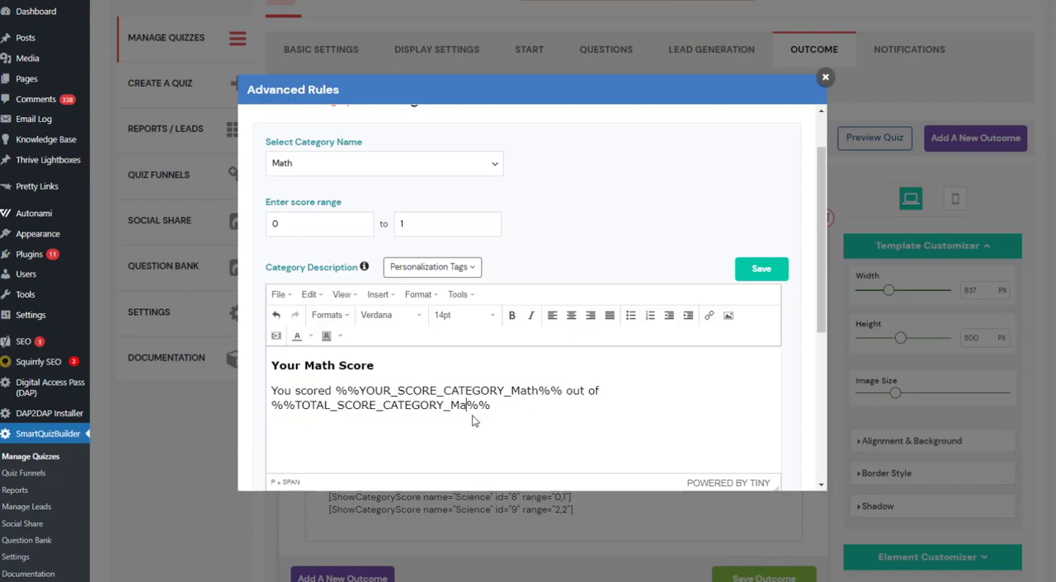
pyautogui.moveTo(495, 406); pyautogui.dragTo(158, 412)
pyautogui.click(473, 394)
pyautogui.moveTo(506, 405); pyautogui.dragTo(202, 406)
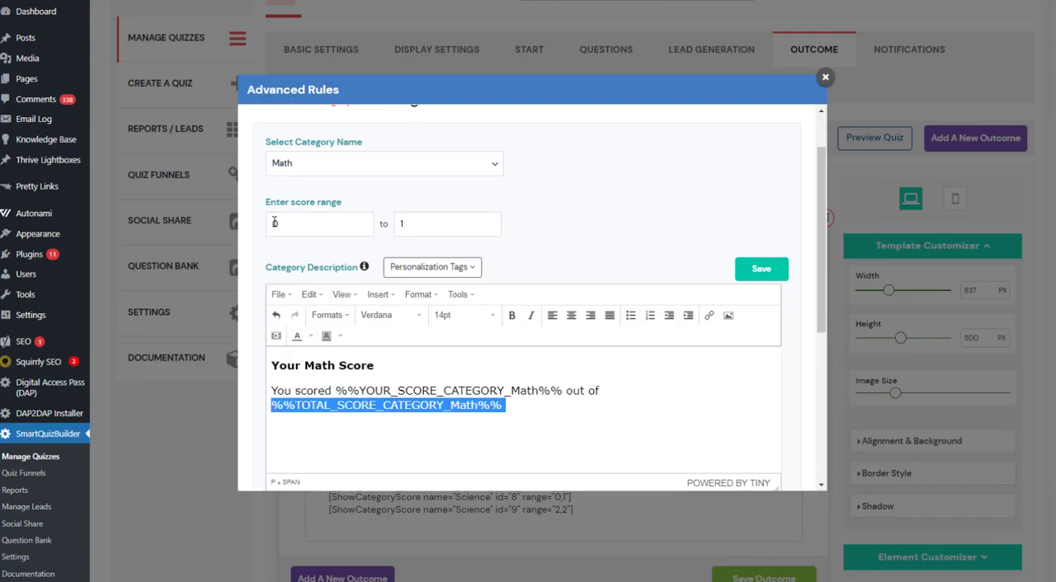
# Highlight the first Math rule's 0 to 1 range and description in the current rules, and open the 2 to 3 Math rule for editing.
pyautogui.scroll(-3, 790, 277)
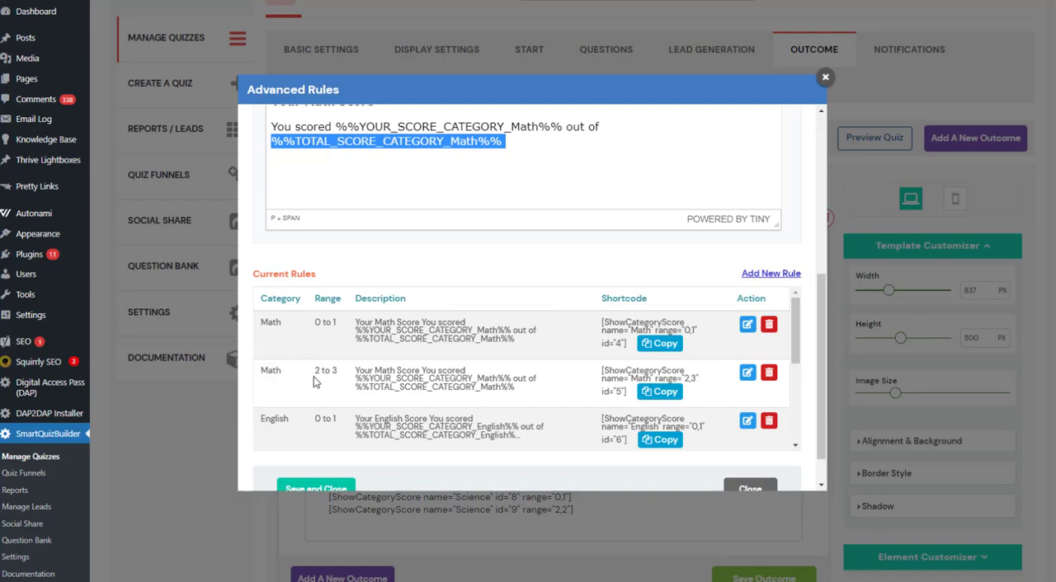
pyautogui.moveTo(515, 340); pyautogui.dragTo(340, 322)
pyautogui.click(317, 321)
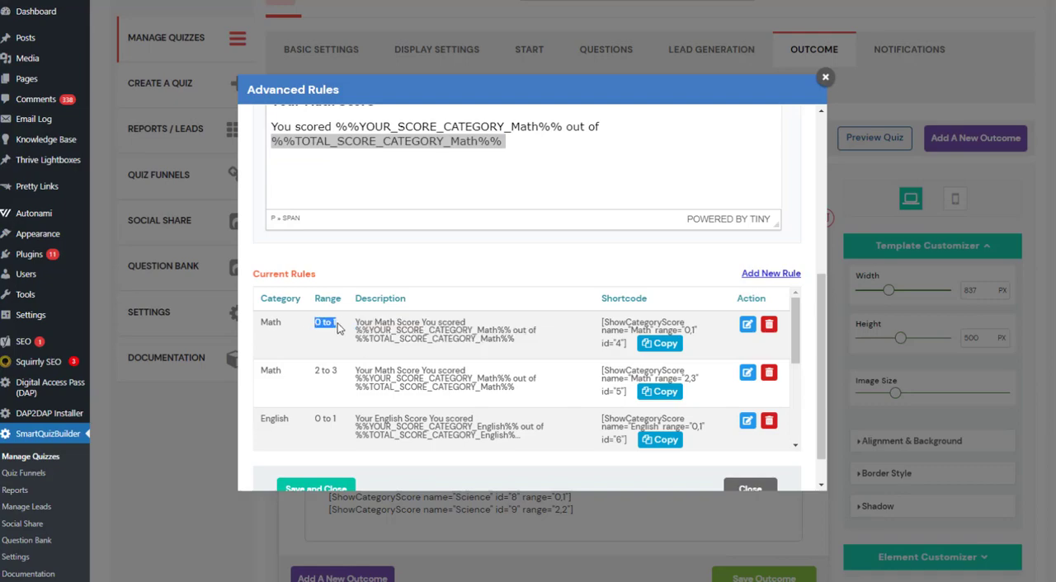
pyautogui.click(367, 322)
pyautogui.tripleClick(356, 322)
pyautogui.click(357, 379)
pyautogui.click(744, 375)
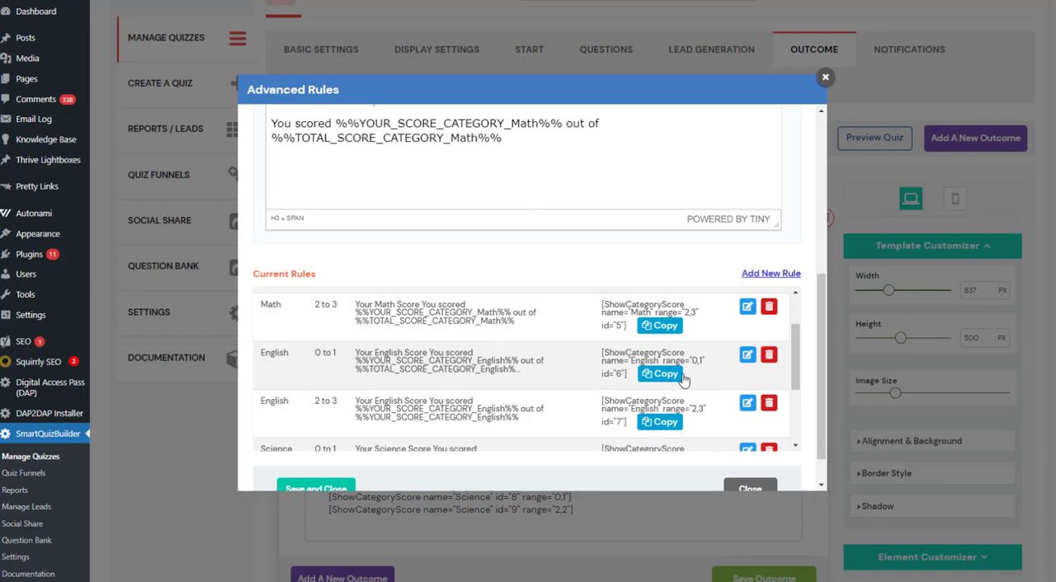
# Open the English rule with range 0 to 1 for editing and highlight its description.
pyautogui.click(746, 355)
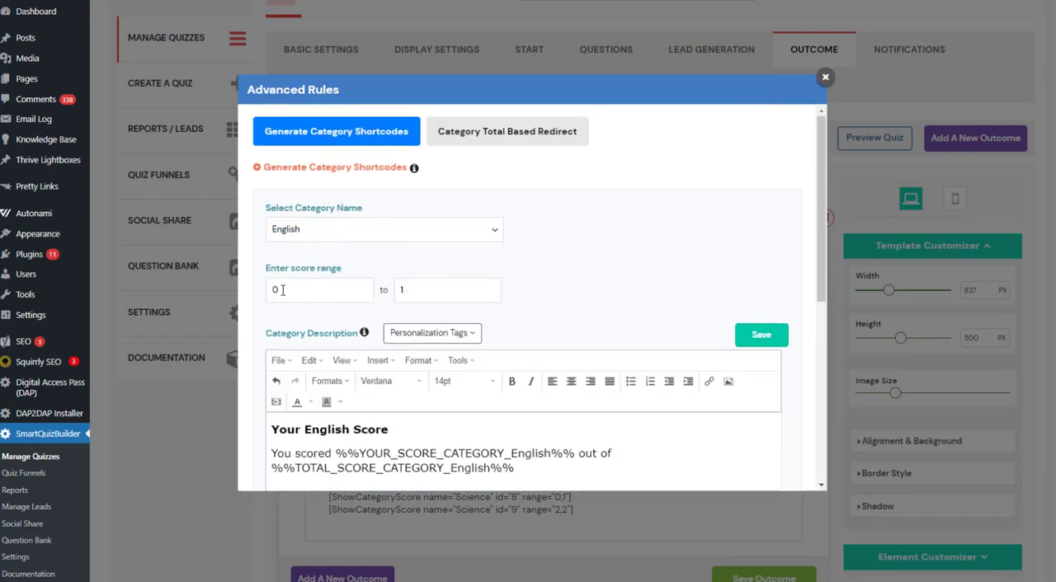
pyautogui.scroll(-1, 419, 369)
pyautogui.moveTo(515, 402); pyautogui.dragTo(322, 377)
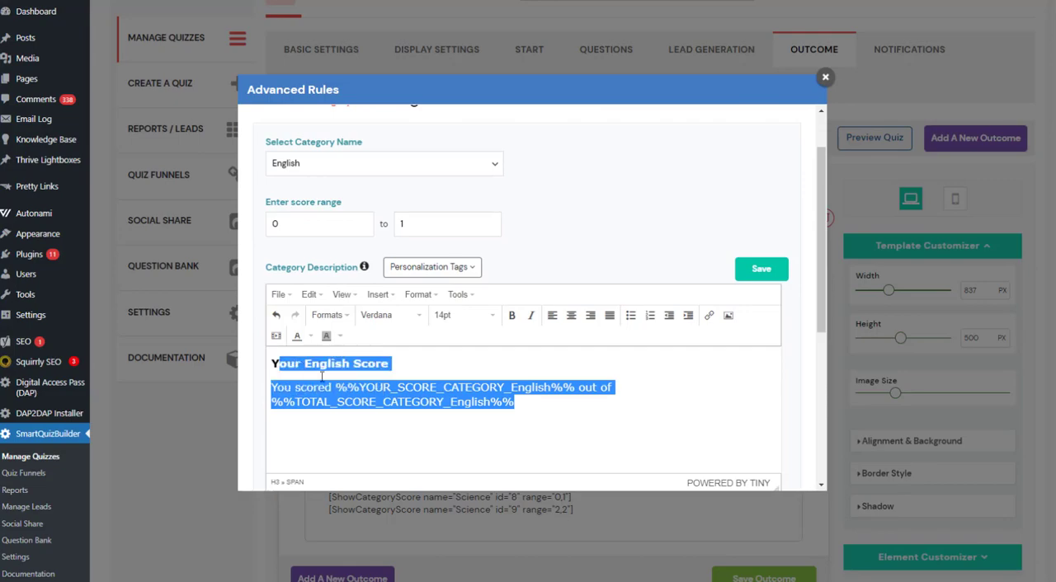
pyautogui.click(596, 420)
pyautogui.scroll(-3, 590, 371)
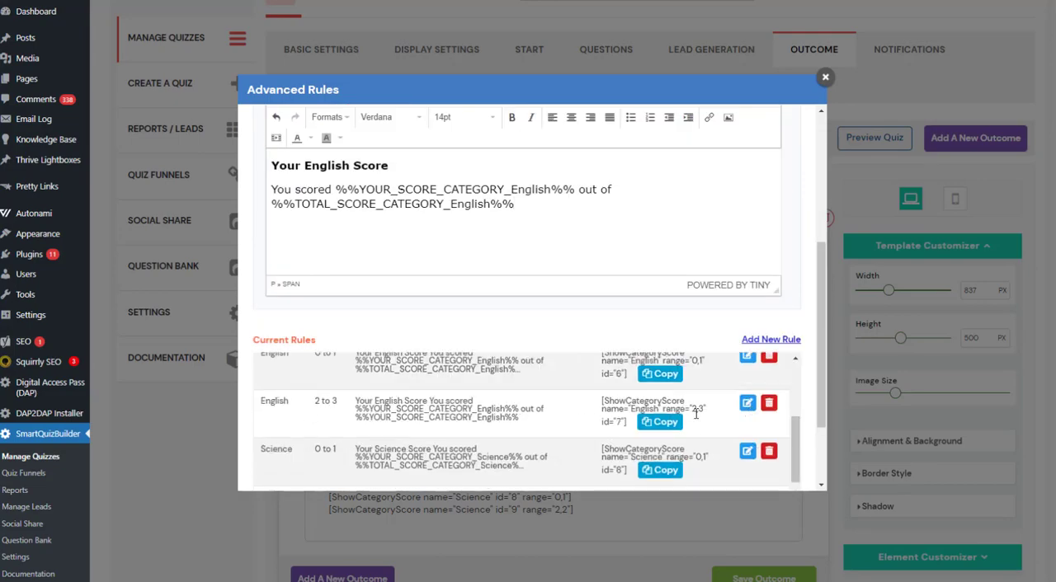
# Open the English rule with range 2 to 3, highlight its description, and close the category rules.
pyautogui.click(746, 403)
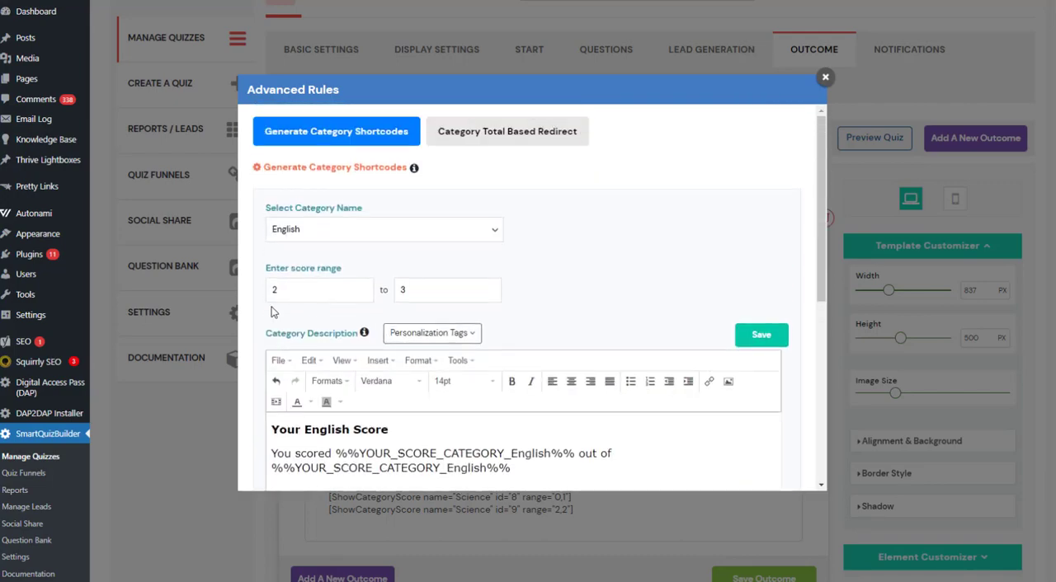
pyautogui.scroll(-1, 371, 388)
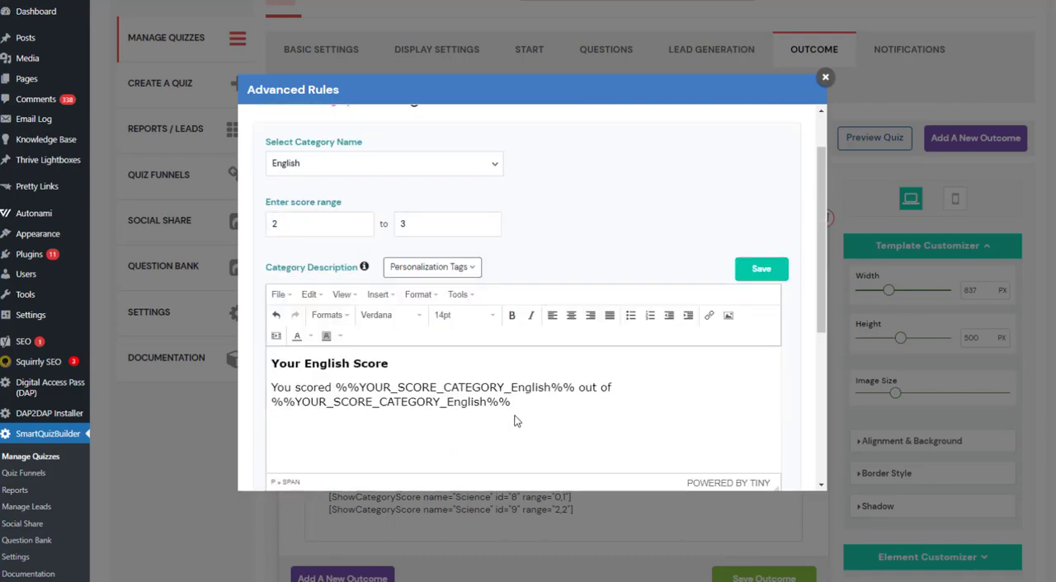
pyautogui.moveTo(513, 417); pyautogui.dragTo(252, 371)
pyautogui.scroll(1, 414, 395)
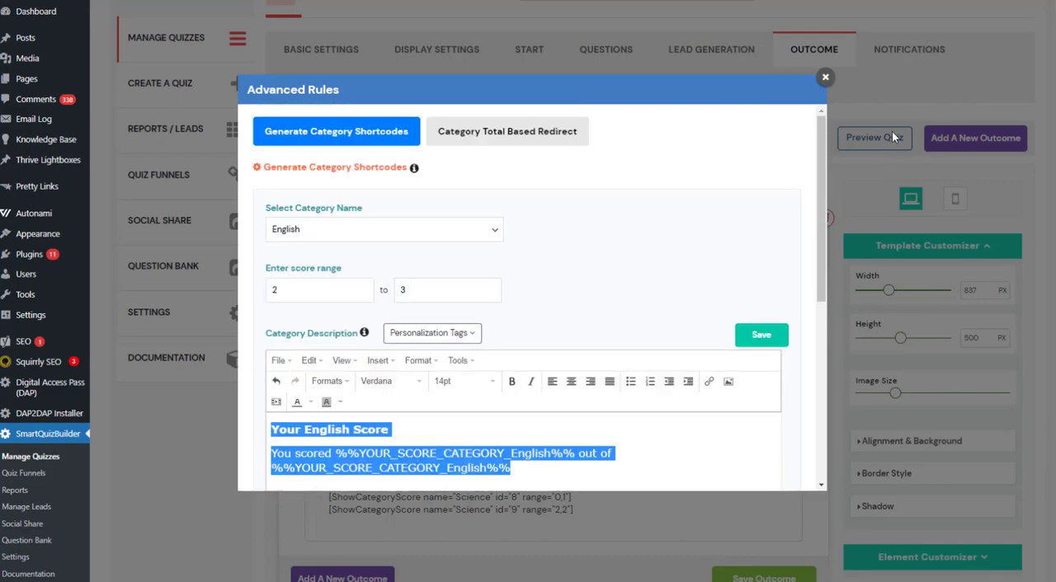
pyautogui.click(827, 81)
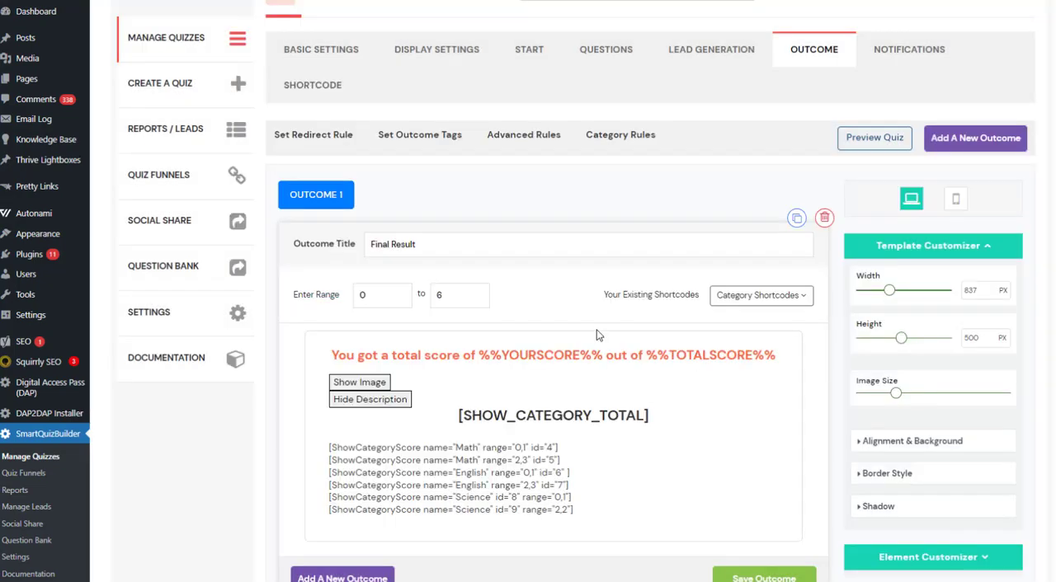
# Show the existing category shortcodes available to the Final Result outcome and compare them with those in its description.
pyautogui.scroll(-5, 584, 372)
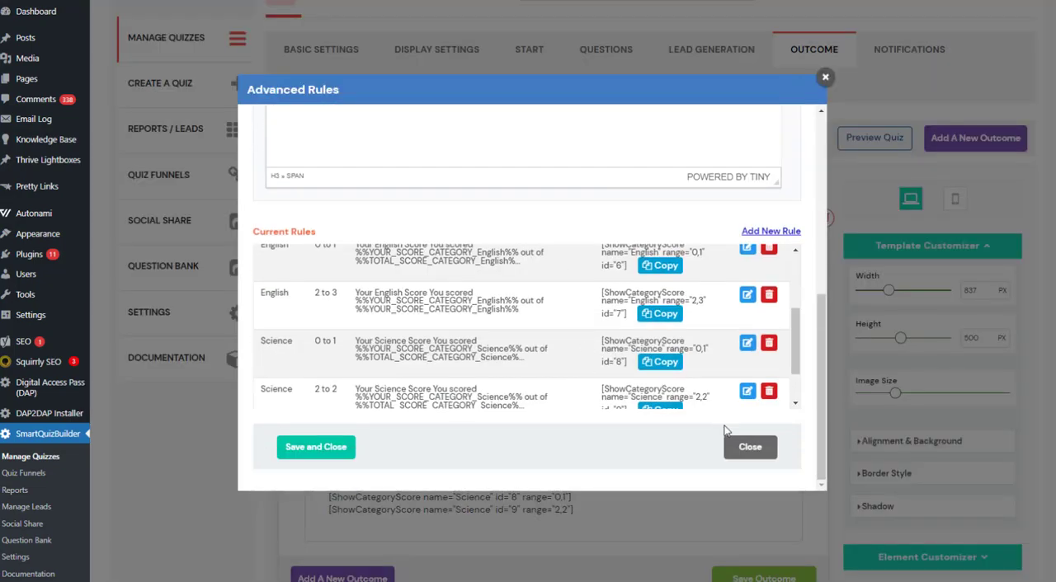
pyautogui.click(749, 448)
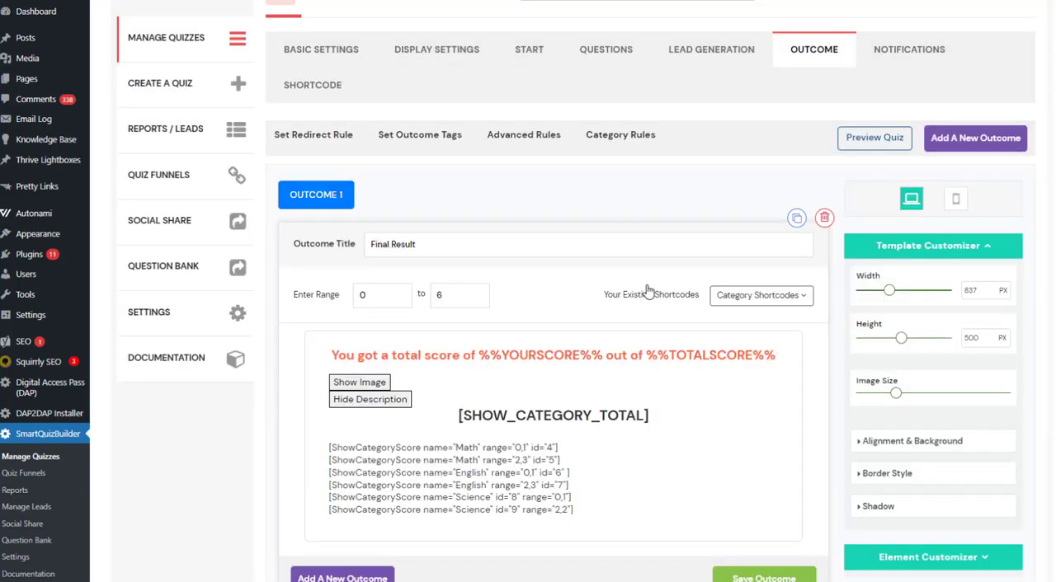
pyautogui.click(767, 299)
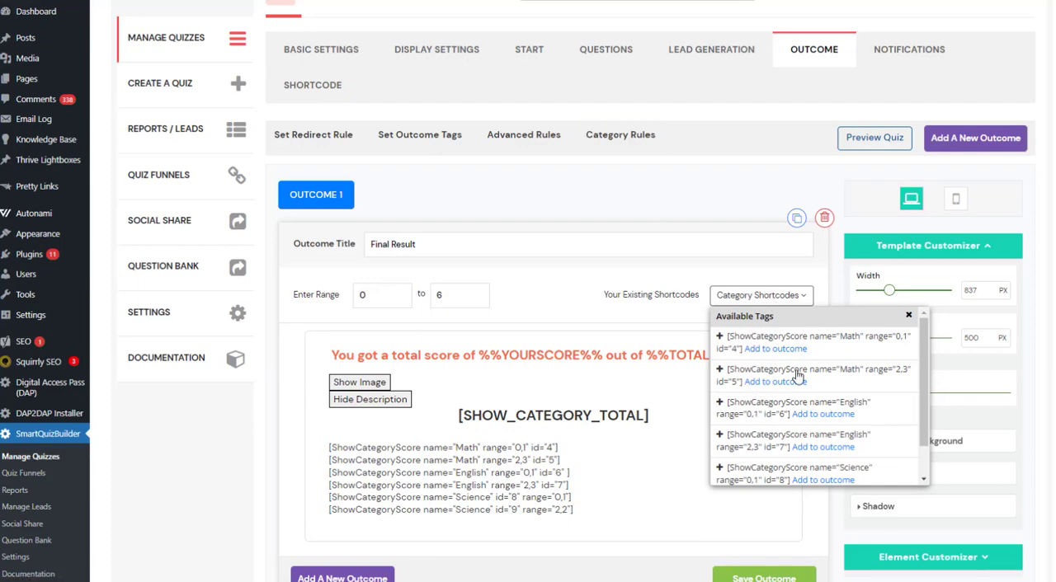
pyautogui.scroll(-1, 608, 297)
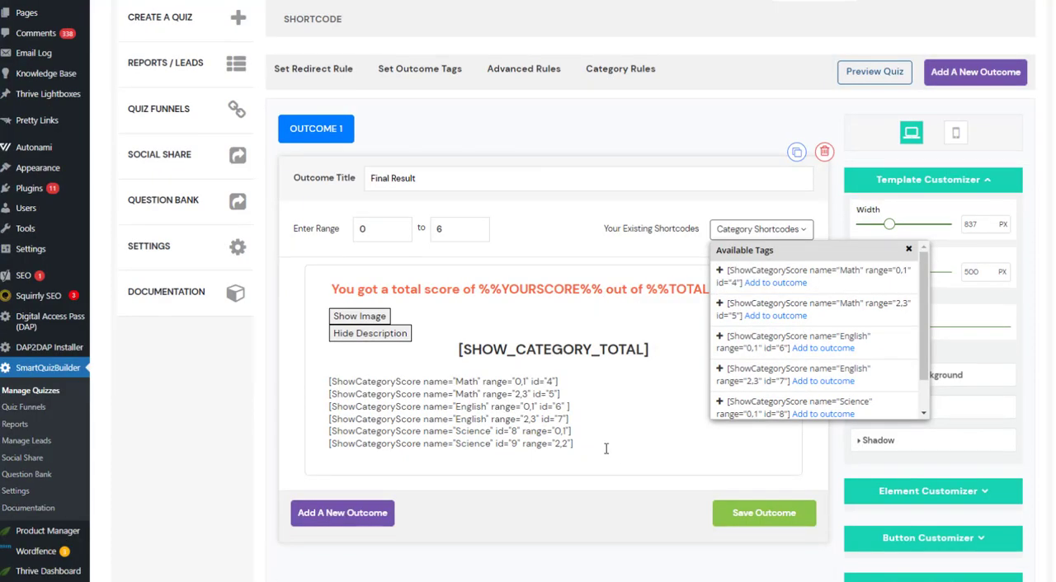
pyautogui.moveTo(588, 450); pyautogui.dragTo(290, 408)
pyautogui.click(291, 407)
pyautogui.click(909, 249)
# Highlight the first Math shortcode and the whole block of category shortcodes in the outcome description, and recheck the available shortcode list.
pyautogui.click(513, 382)
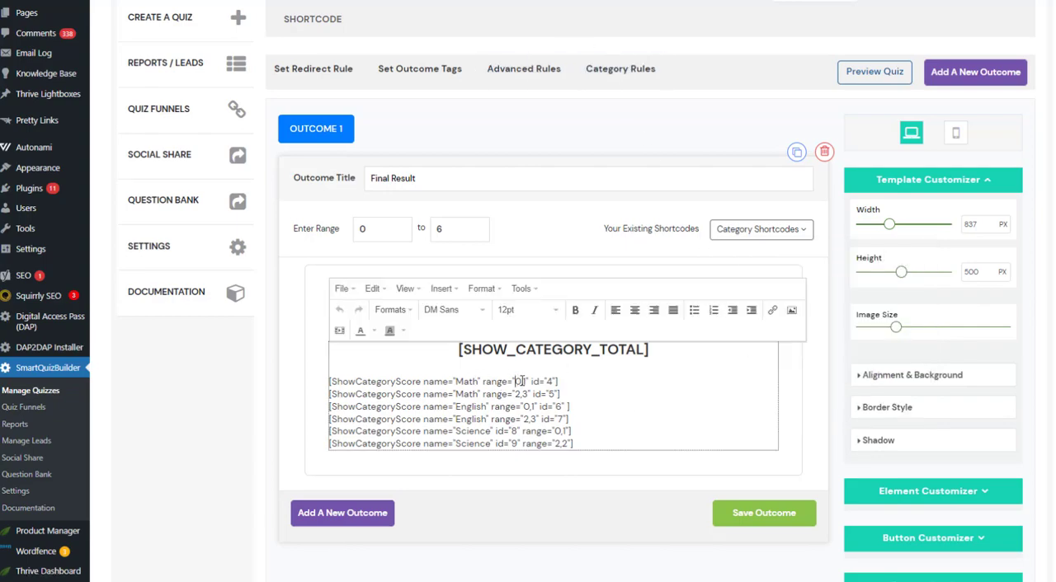
pyautogui.click(585, 393)
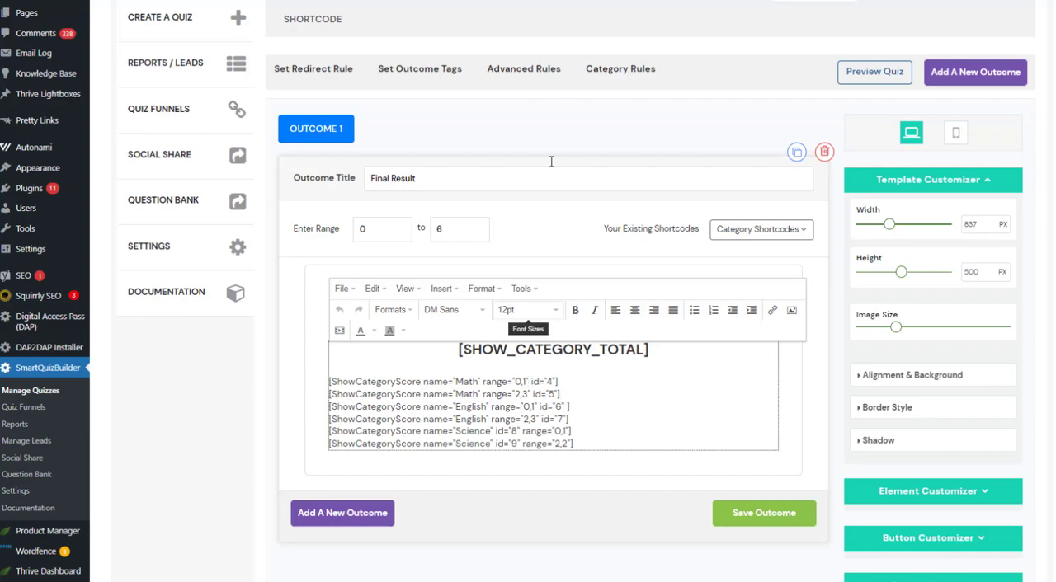
pyautogui.moveTo(330, 381); pyautogui.dragTo(578, 382)
pyautogui.click(498, 418)
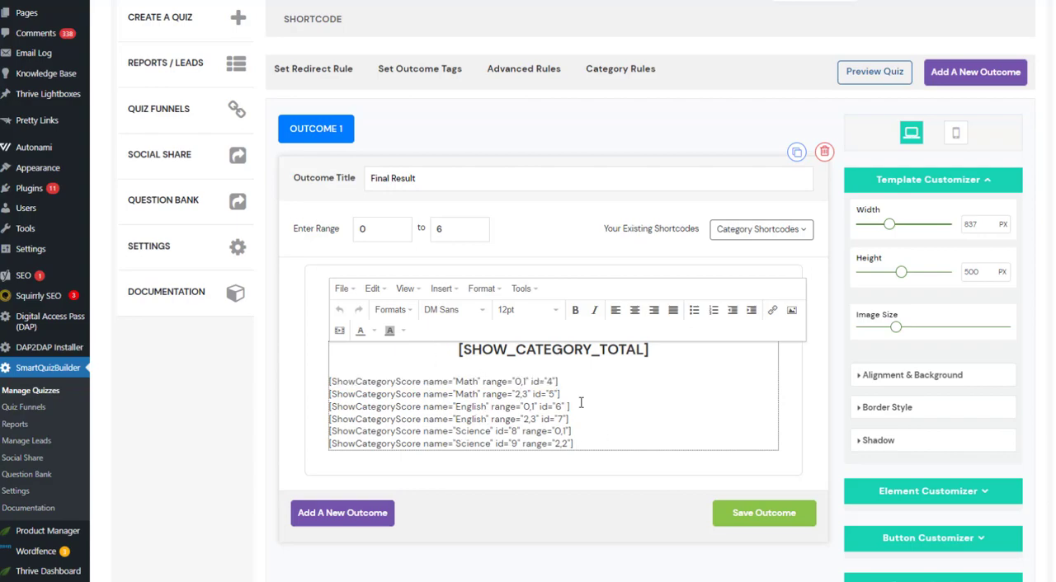
pyautogui.moveTo(622, 448); pyautogui.dragTo(302, 382)
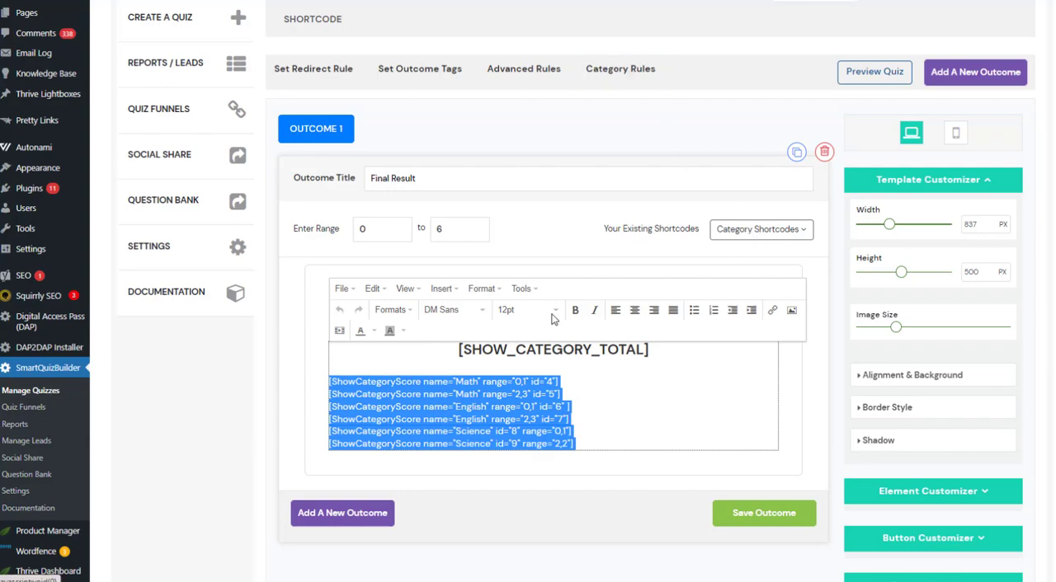
pyautogui.click(606, 454)
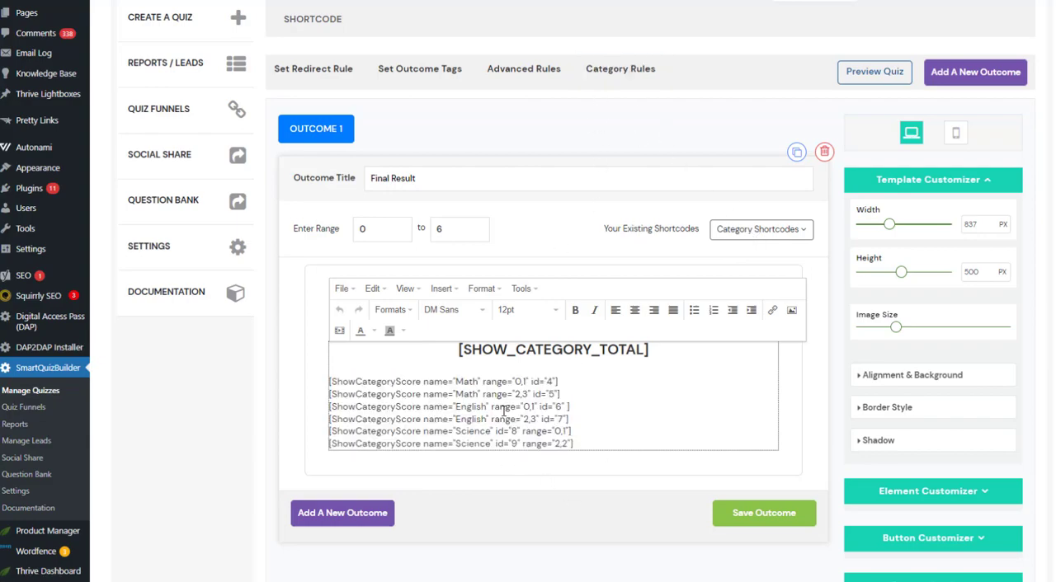
pyautogui.click(779, 236)
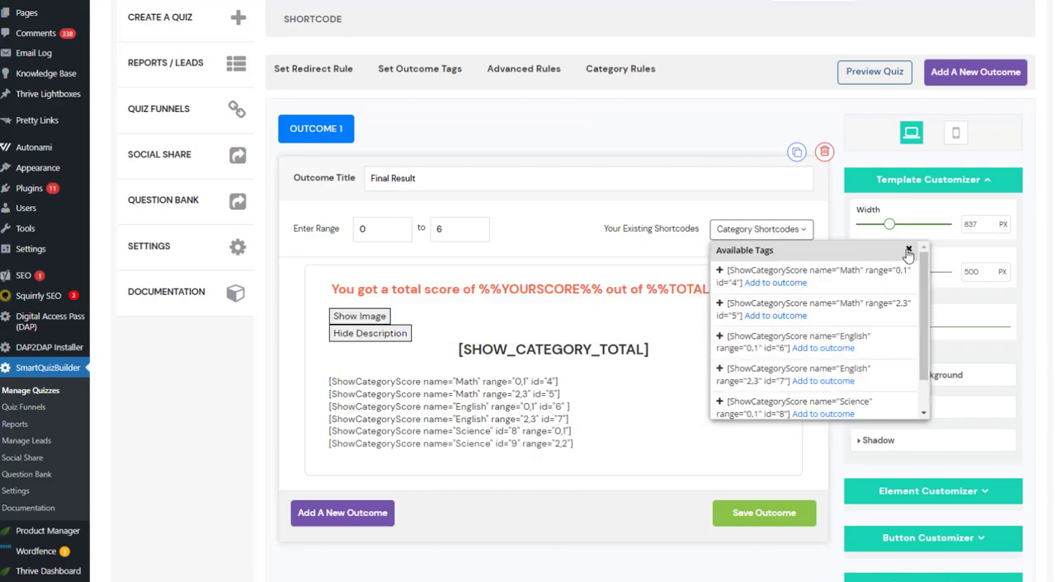
pyautogui.click(908, 249)
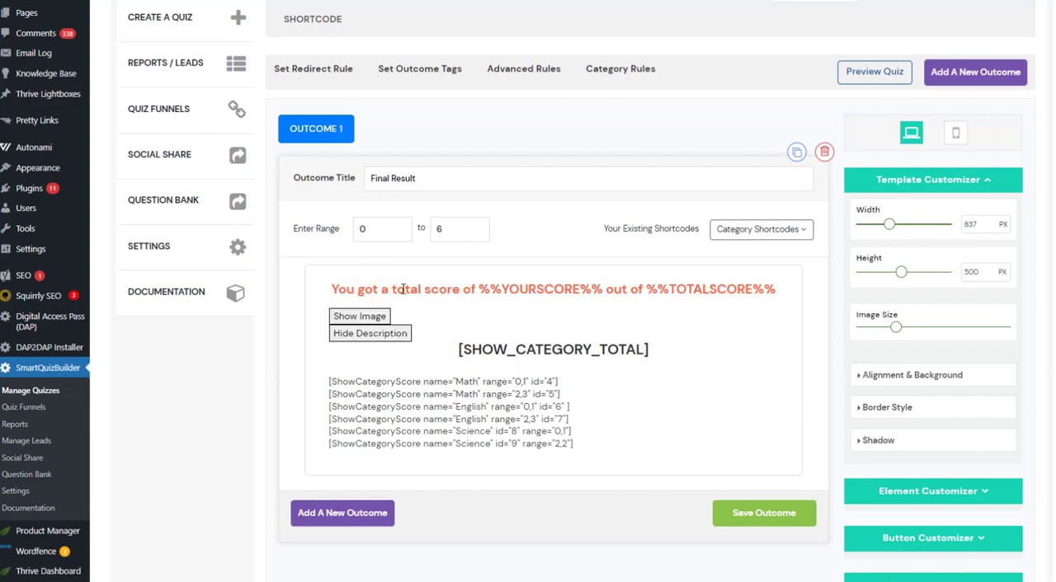
# Highlight the YOURSCORE and TOTALSCORE tags in the outcome's total score heading.
pyautogui.doubleClick(505, 289)
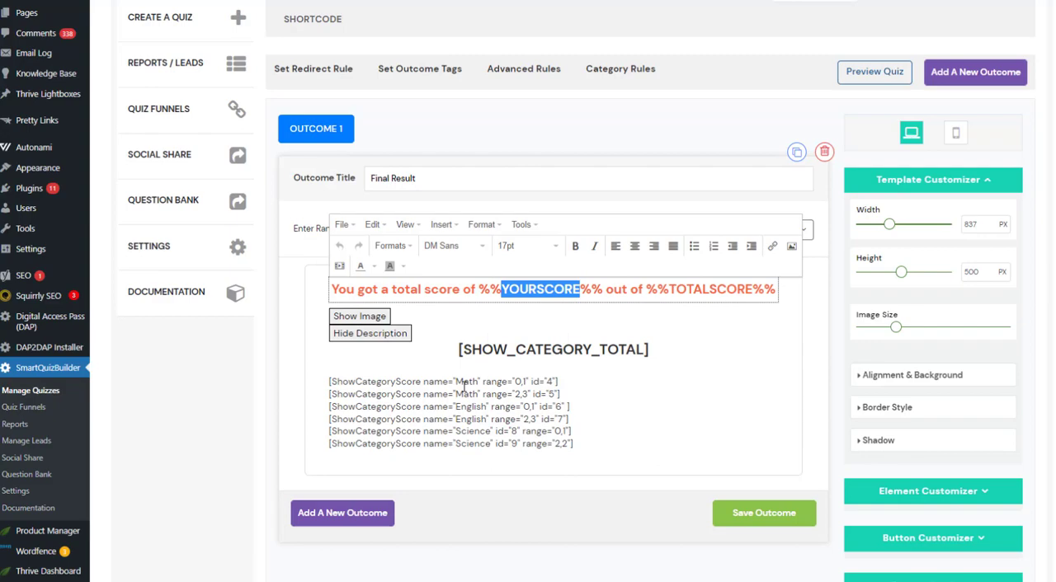
pyautogui.click(598, 288)
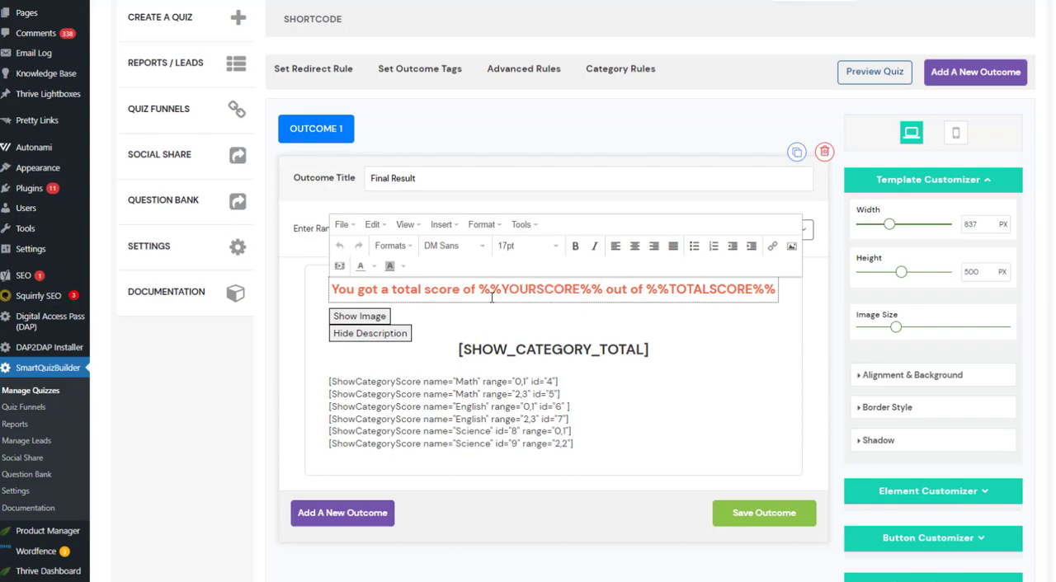
pyautogui.moveTo(479, 288); pyautogui.dragTo(828, 303)
pyautogui.click(316, 415)
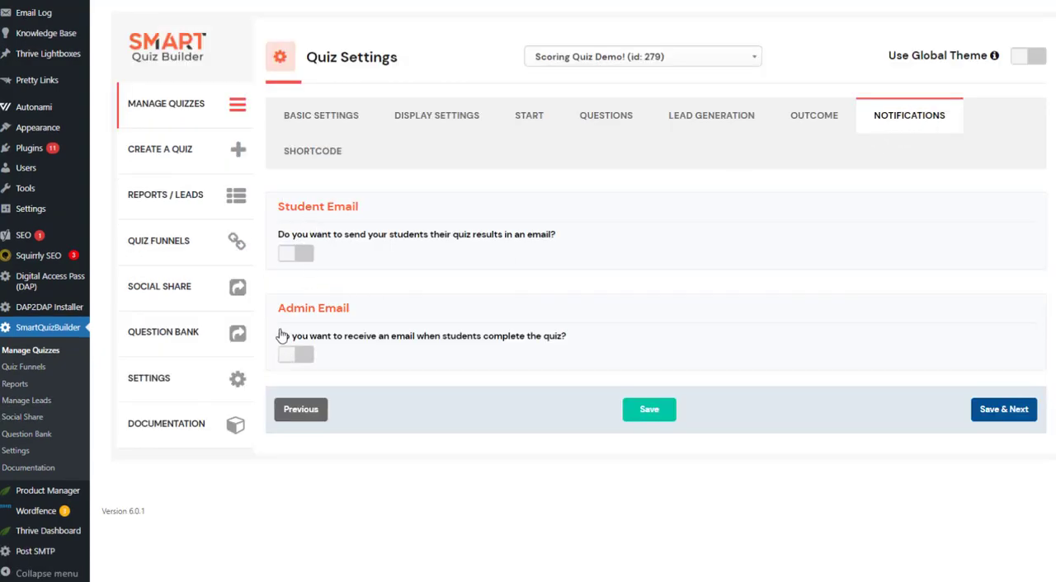
# Turn on the admin email notification for completed quizzes and review its recipient, subject and body fields.
pyautogui.click(293, 354)
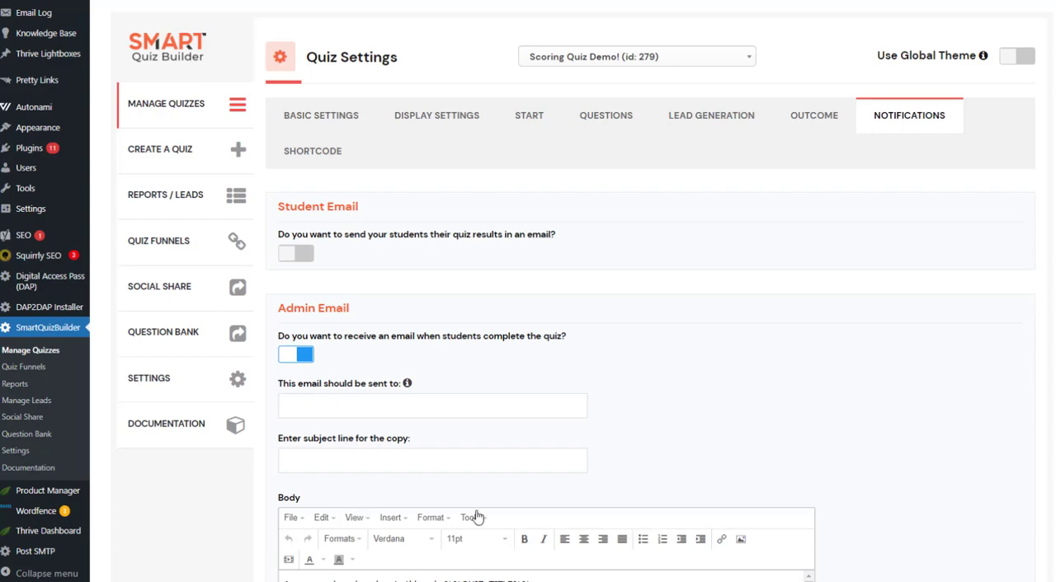
pyautogui.scroll(-2, 453, 404)
pyautogui.scroll(2, 405, 472)
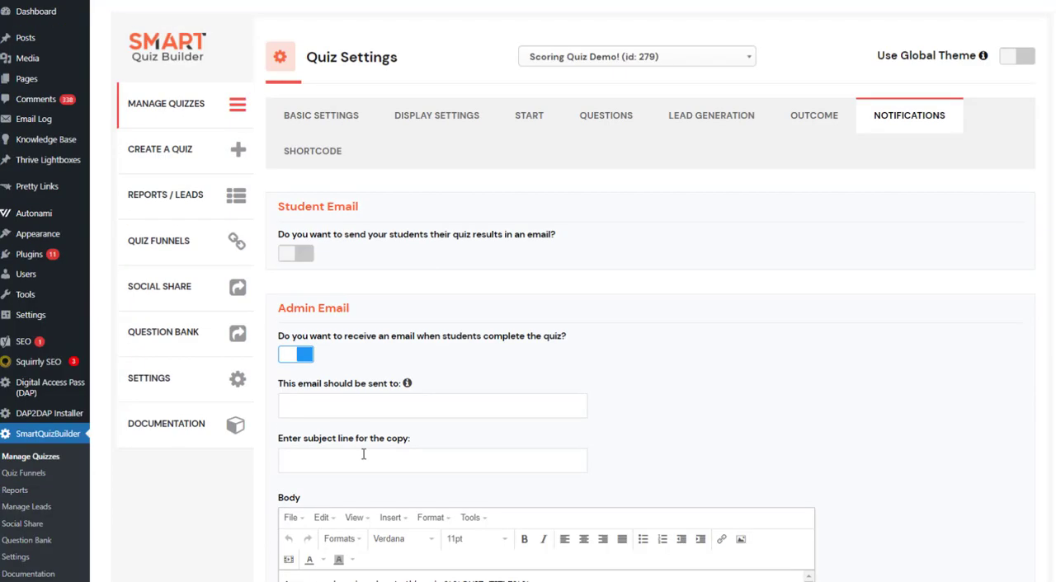
# Turn on the student email notification that sends students their quiz results.
pyautogui.click(307, 258)
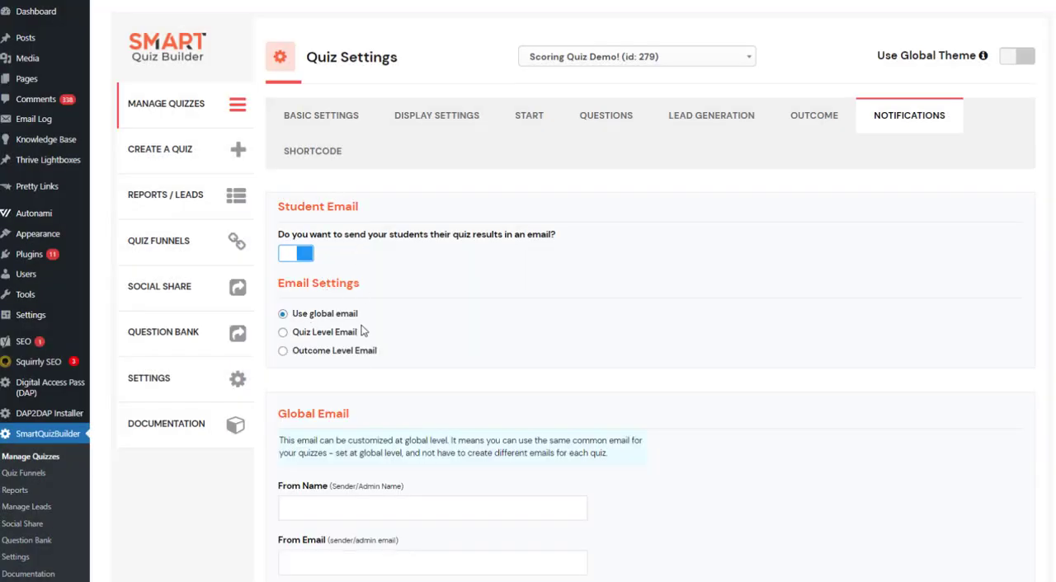
# Return to the Final Result outcome and highlight the whole block of category shortcodes in its description.
pyautogui.click(812, 117)
pyautogui.scroll(-2, 660, 330)
pyautogui.tripleClick(573, 435)
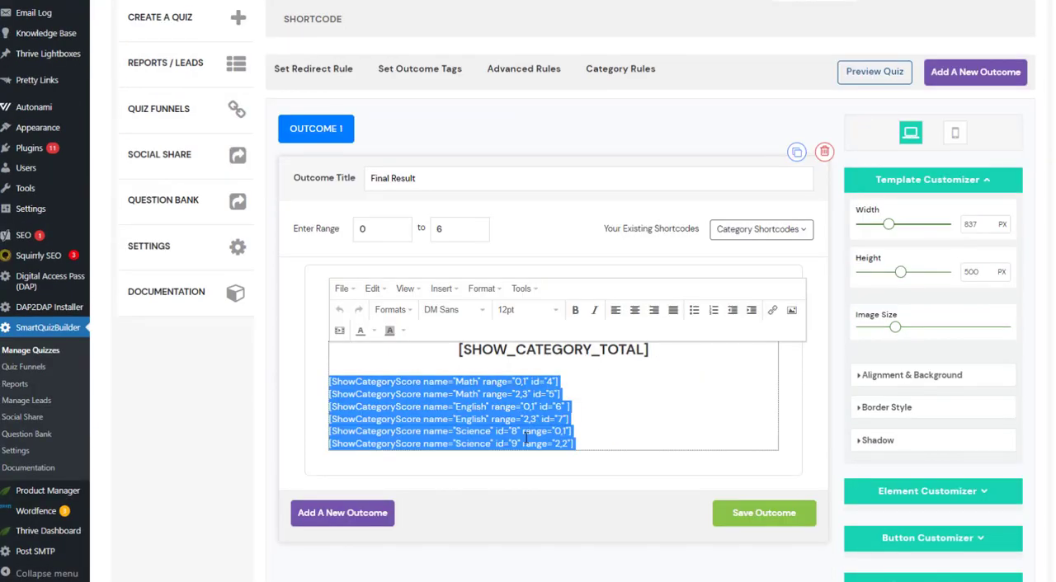
pyautogui.click(579, 422)
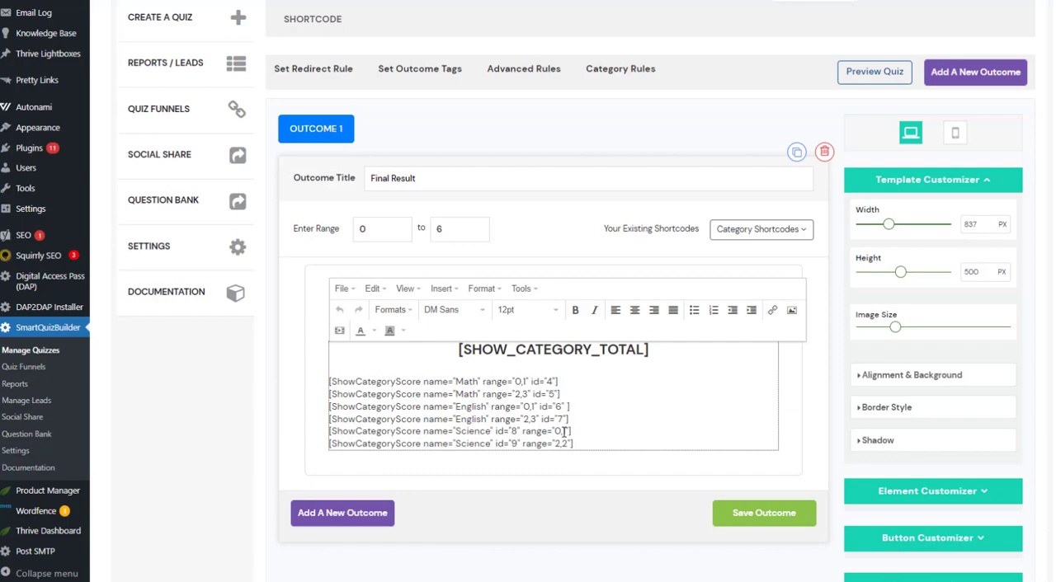
pyautogui.moveTo(587, 450); pyautogui.dragTo(384, 376)
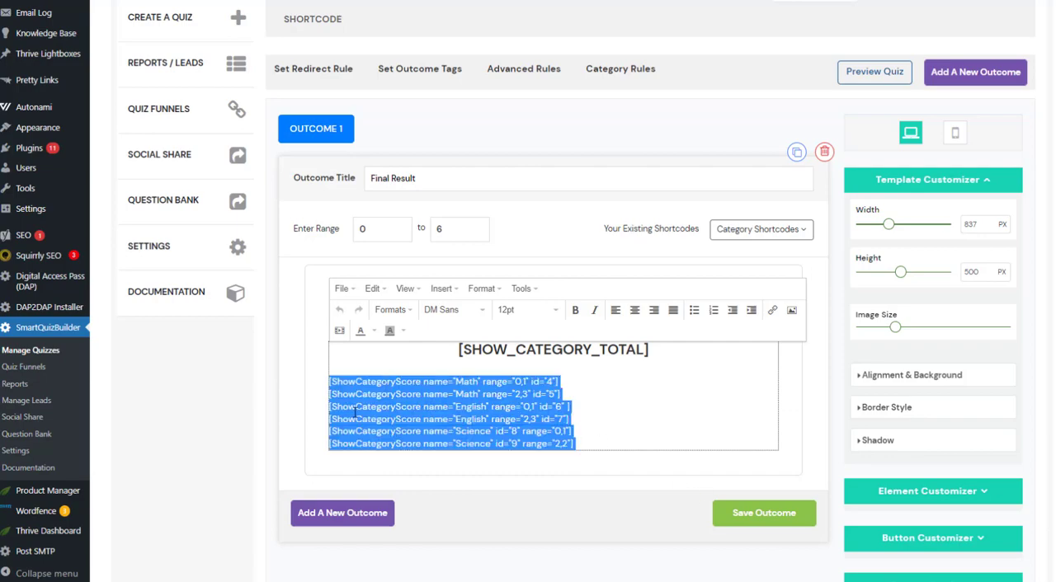
pyautogui.click(305, 384)
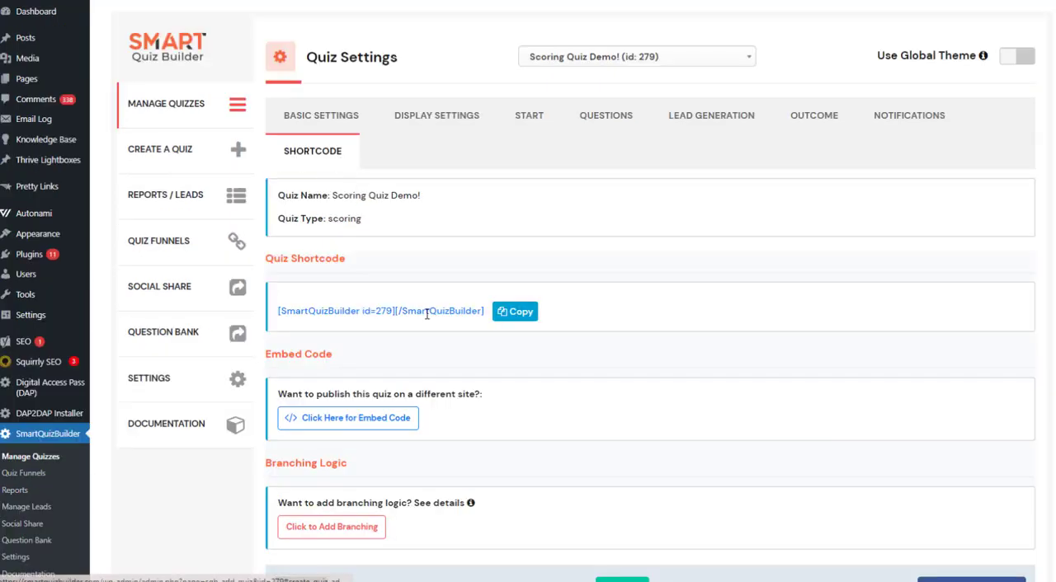
# Copy the quiz shortcode, and view and highlight the embed code for publishing the quiz on a different site.
pyautogui.scroll(-1, 426, 314)
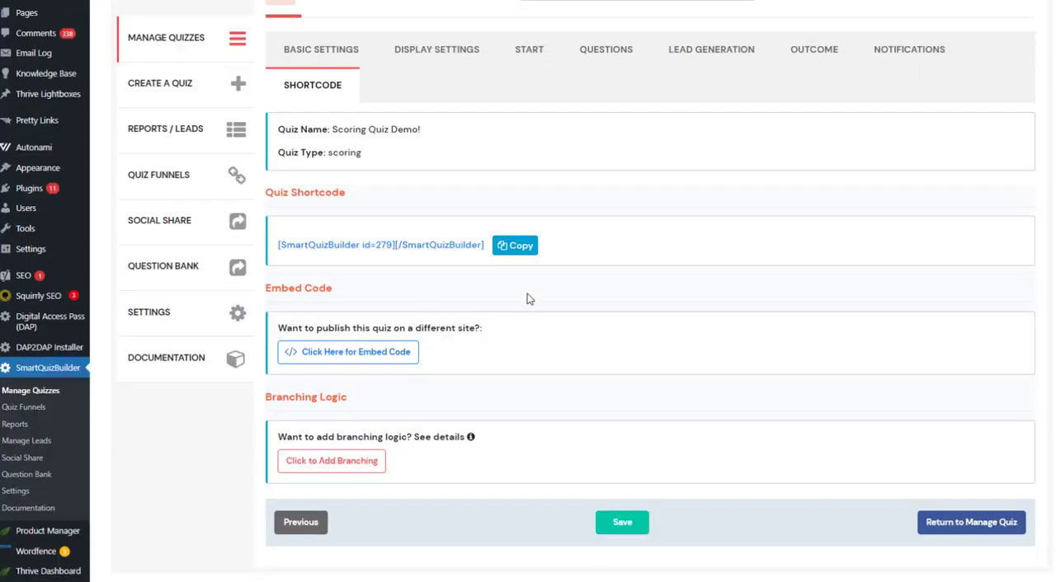
pyautogui.click(518, 245)
pyautogui.click(353, 353)
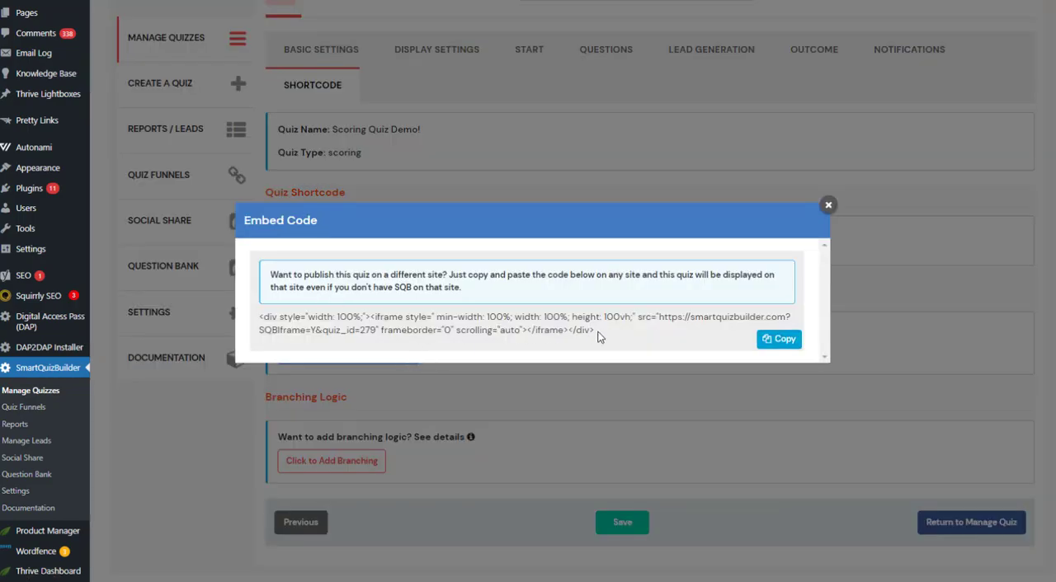
pyautogui.moveTo(594, 332); pyautogui.dragTo(258, 317)
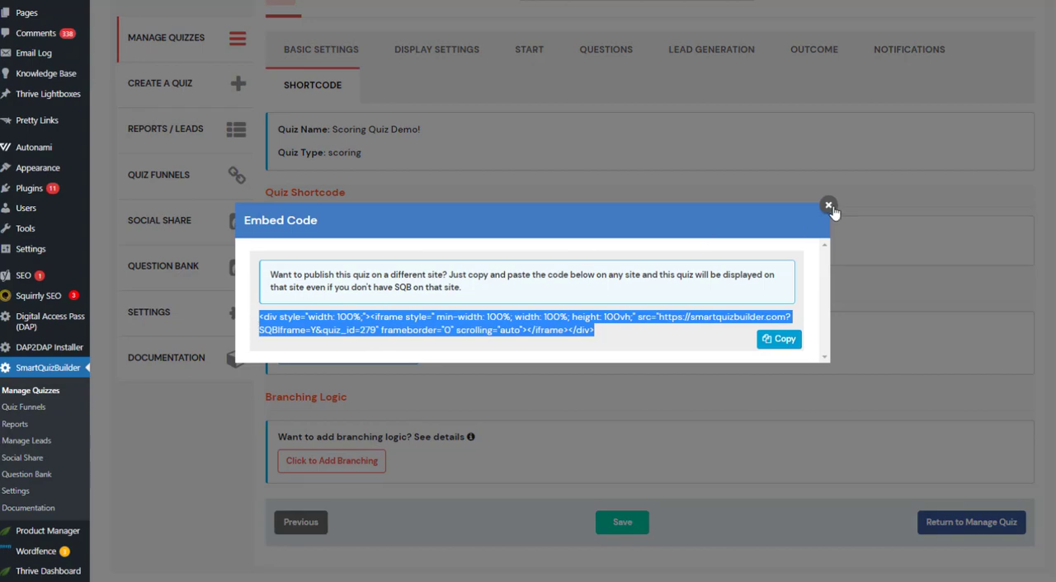
pyautogui.click(828, 204)
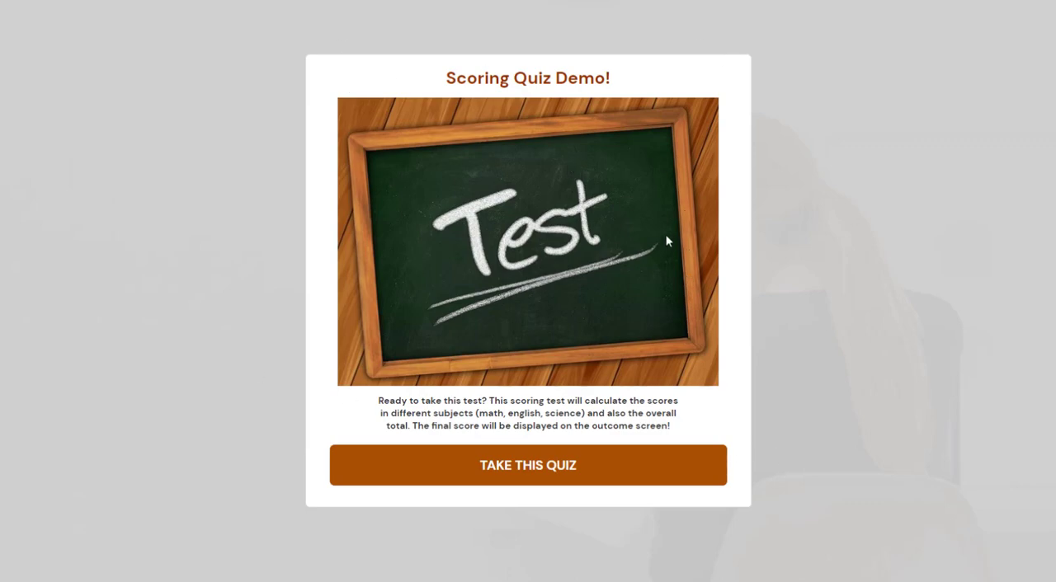
# Take the published demo quiz, answering 12, 10, so, here, 200 and To make us look nicer.
pyautogui.click(538, 467)
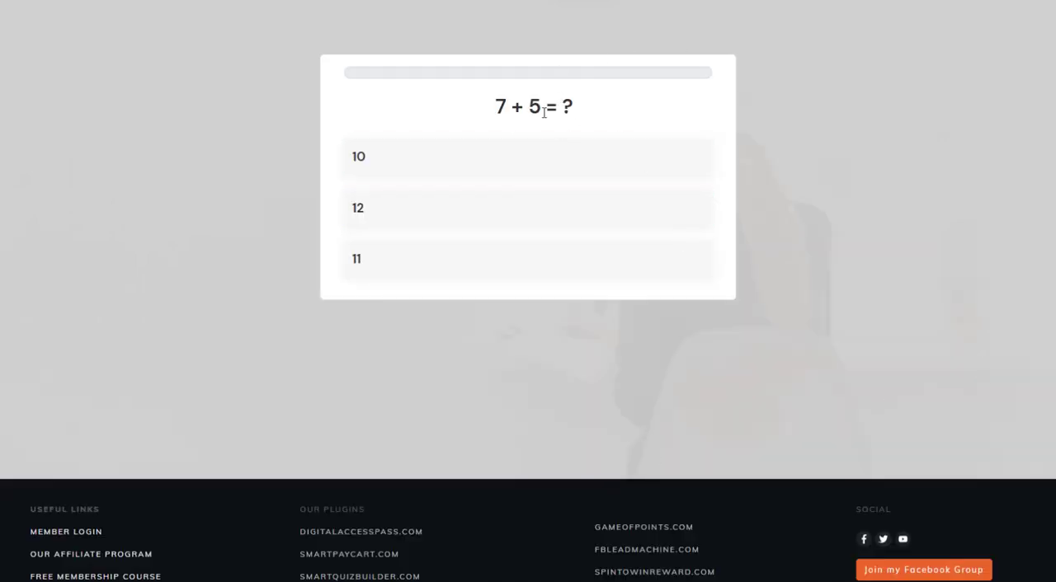
pyautogui.click(415, 223)
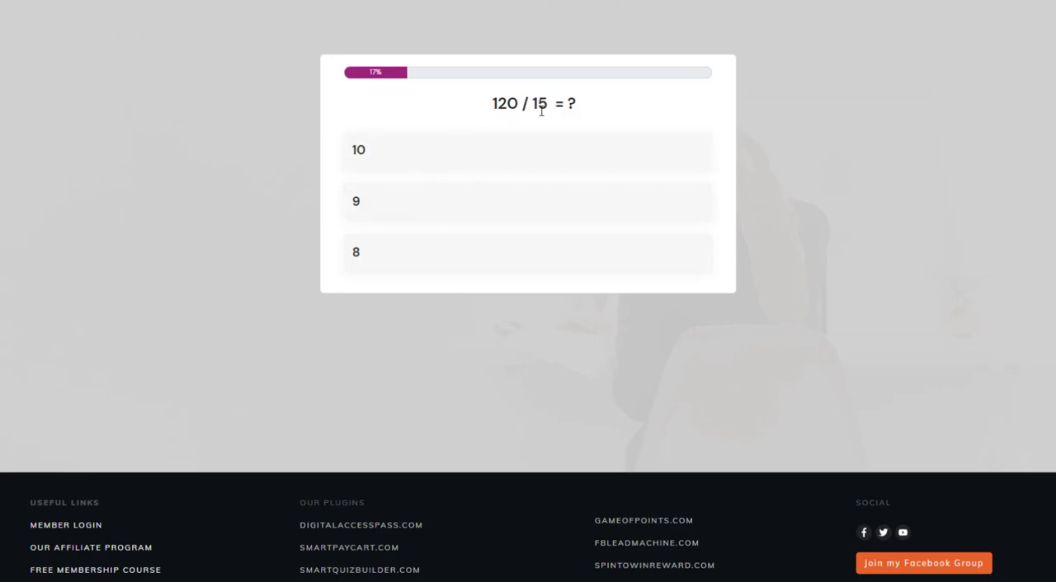
pyautogui.click(422, 165)
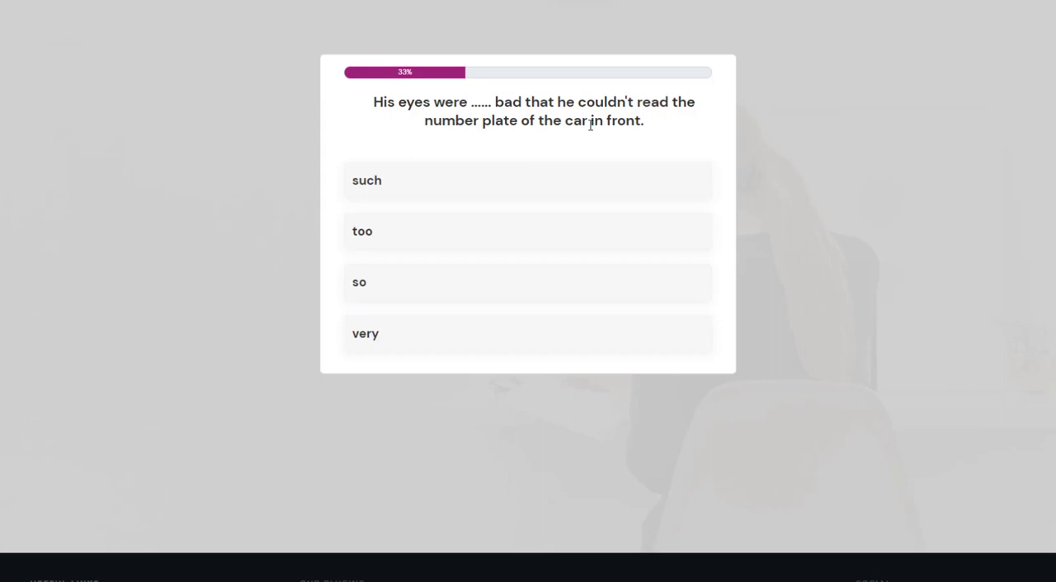
pyautogui.click(393, 292)
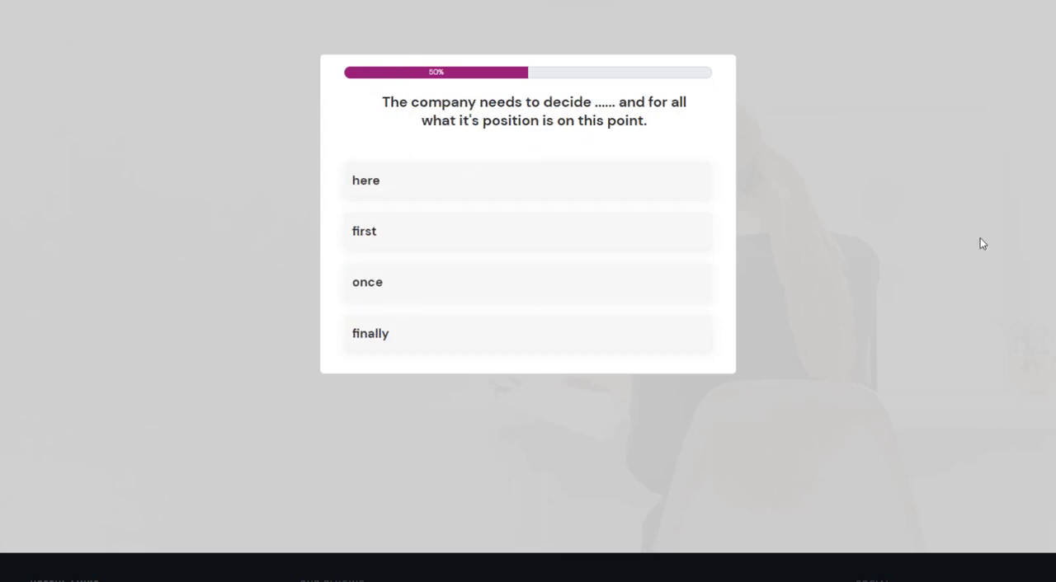
pyautogui.click(405, 184)
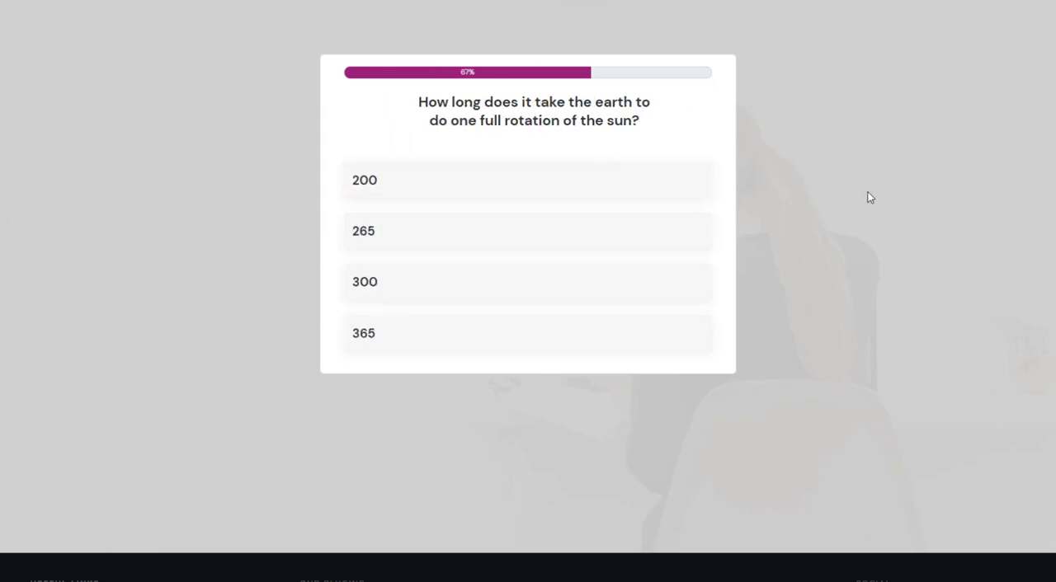
pyautogui.click(523, 179)
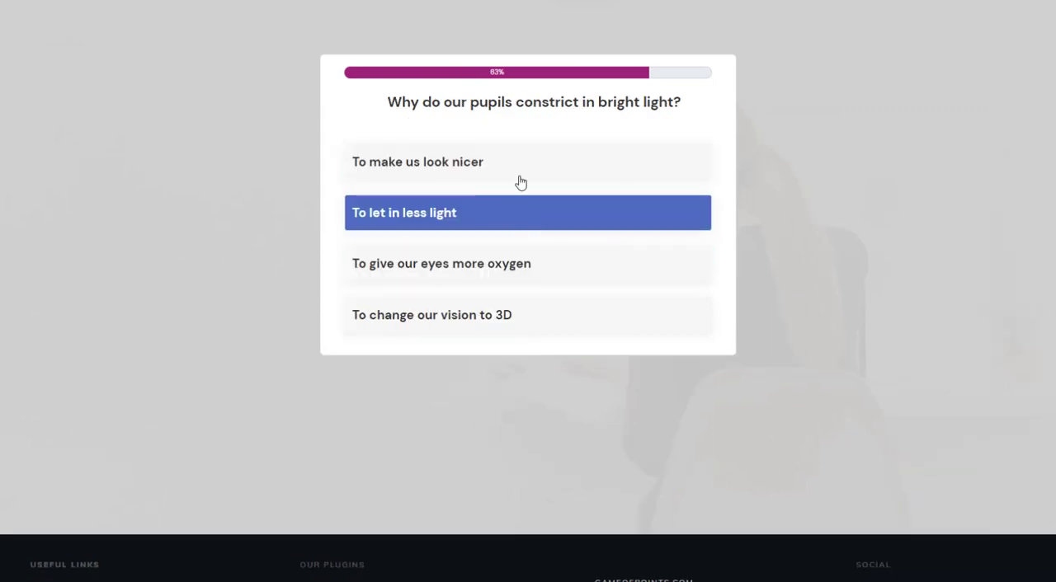
pyautogui.click(527, 173)
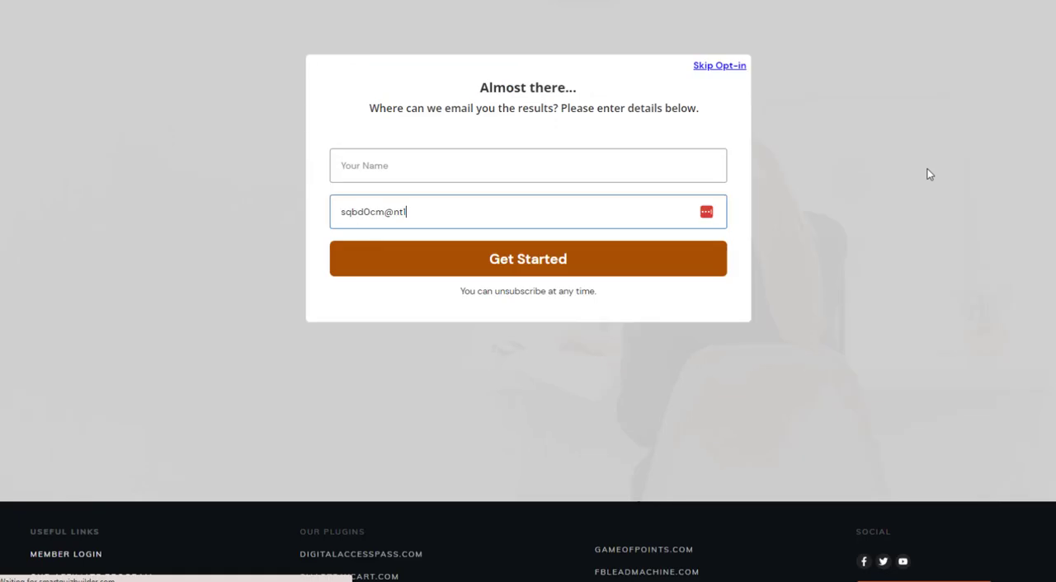
# Complete the e-mail field of the opt-in form and submit it to show the quiz results.
pyautogui.click(444, 208)
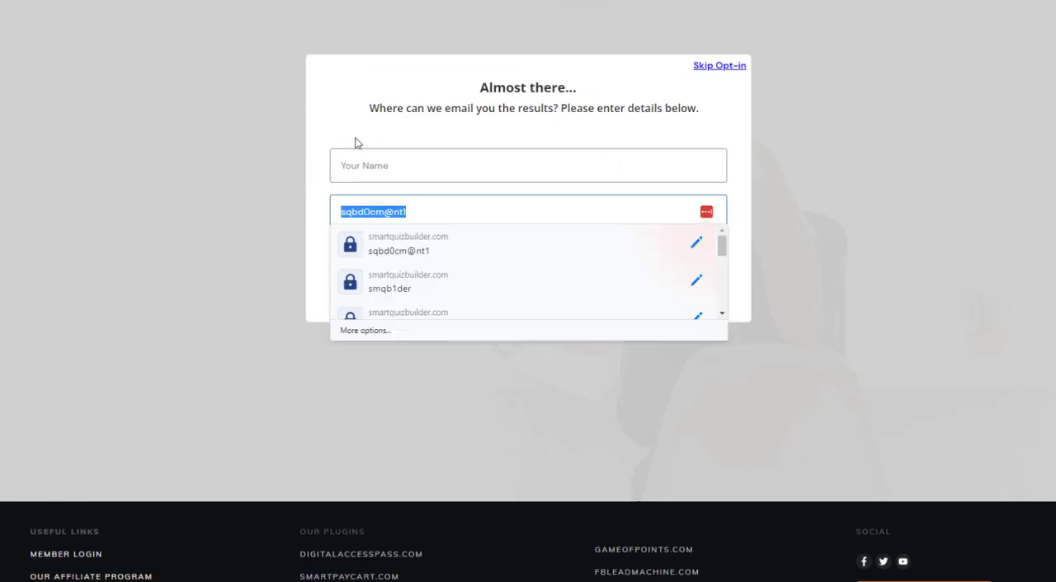
pyautogui.click(554, 262)
pyautogui.click(552, 260)
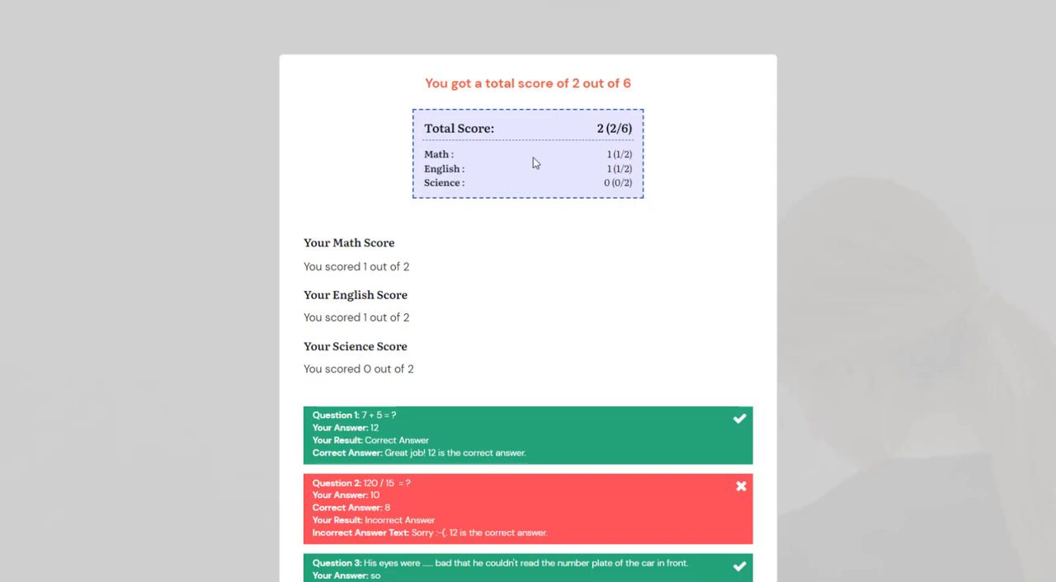
# Review the results screen and highlight the subject score sections, including the Math score section.
pyautogui.scroll(-1, 416, 201)
pyautogui.moveTo(414, 303); pyautogui.dragTo(289, 181)
pyautogui.click(381, 189)
pyautogui.moveTo(422, 265); pyautogui.dragTo(298, 245)
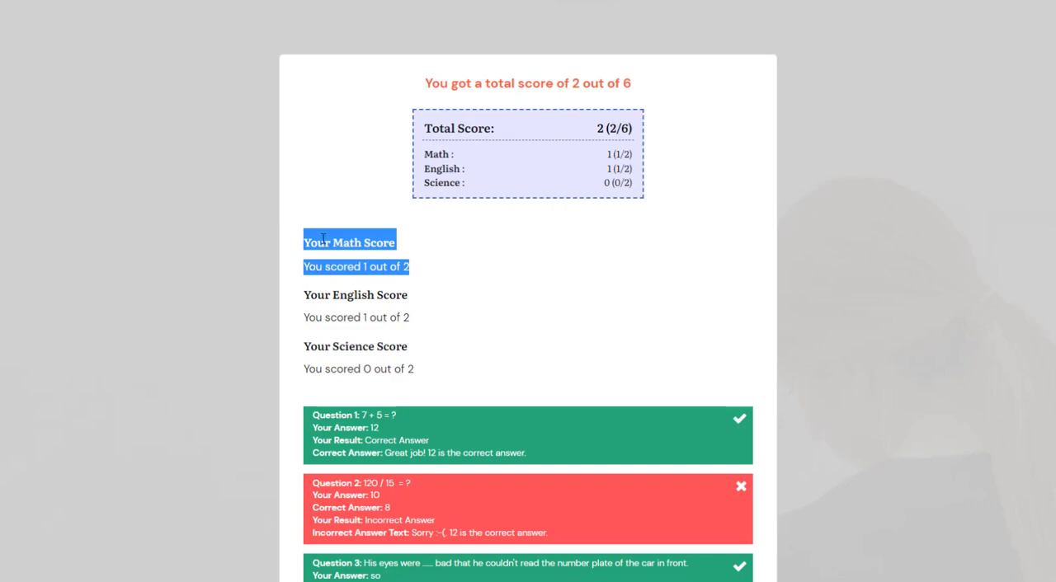
pyautogui.click(324, 238)
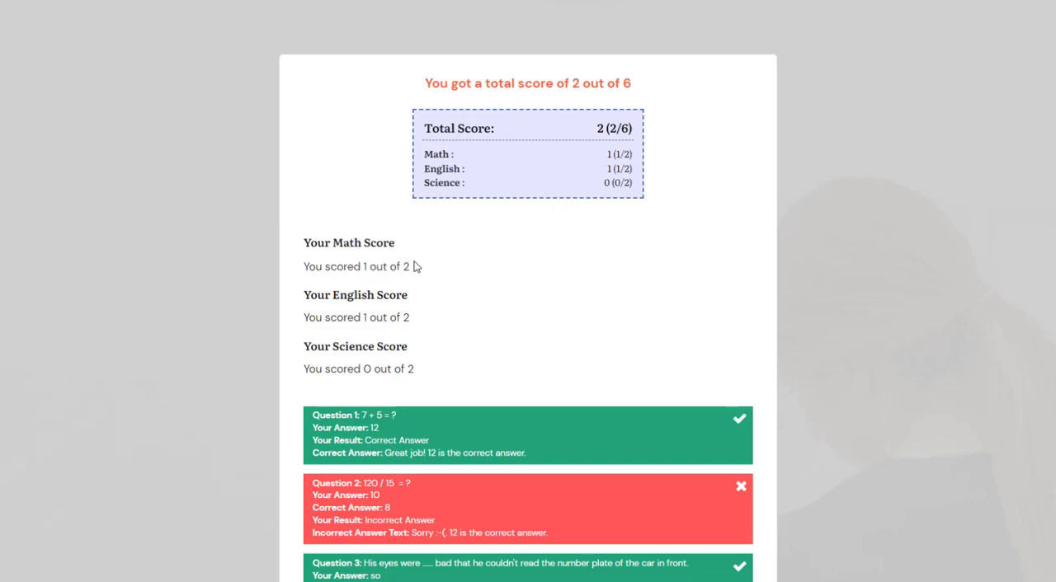
# Highlight the Math score line on the results screen and the category scores in the Total Score box.
pyautogui.moveTo(417, 266); pyautogui.dragTo(296, 244)
pyautogui.click(341, 263)
pyautogui.moveTo(448, 272); pyautogui.dragTo(304, 272)
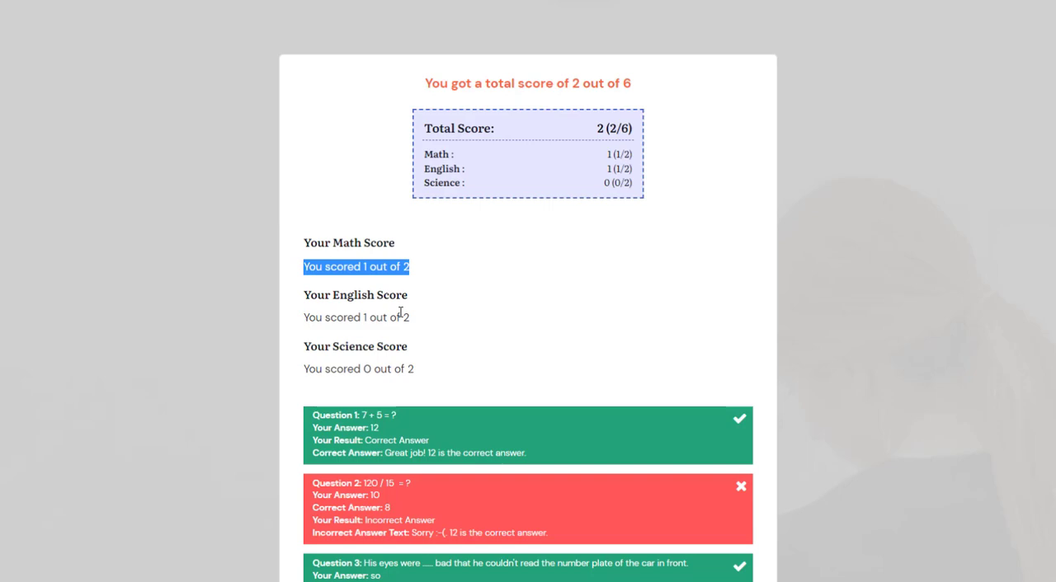
pyautogui.click(403, 369)
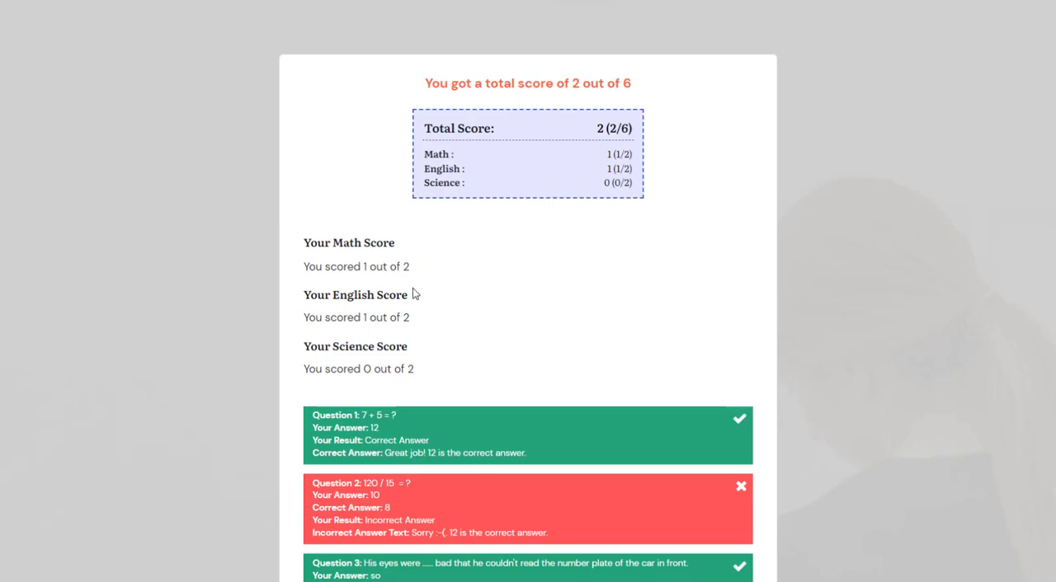
pyautogui.moveTo(584, 125); pyautogui.dragTo(636, 176)
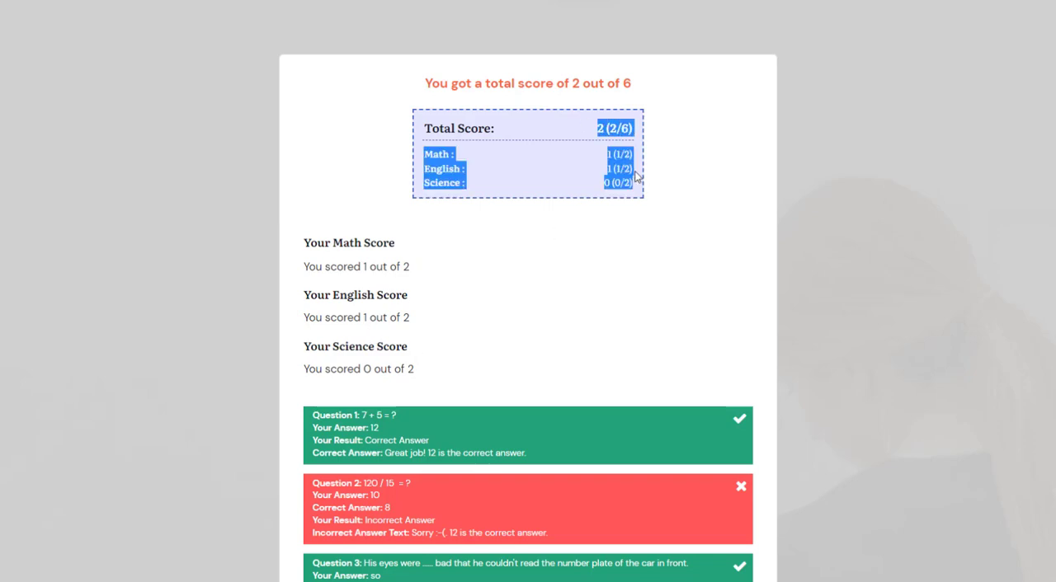
pyautogui.click(540, 169)
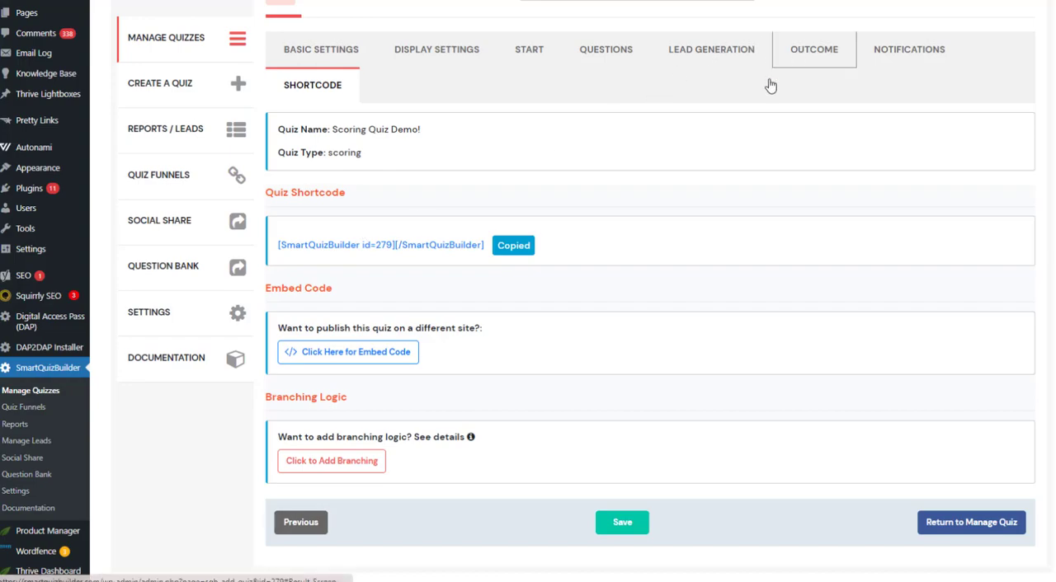
# Go back to the quiz's outcome settings and highlight the SHOW_CATEGORY_TOTAL shortcode in the Final Result description.
pyautogui.click(775, 64)
pyautogui.scroll(-3, 563, 284)
pyautogui.click(678, 290)
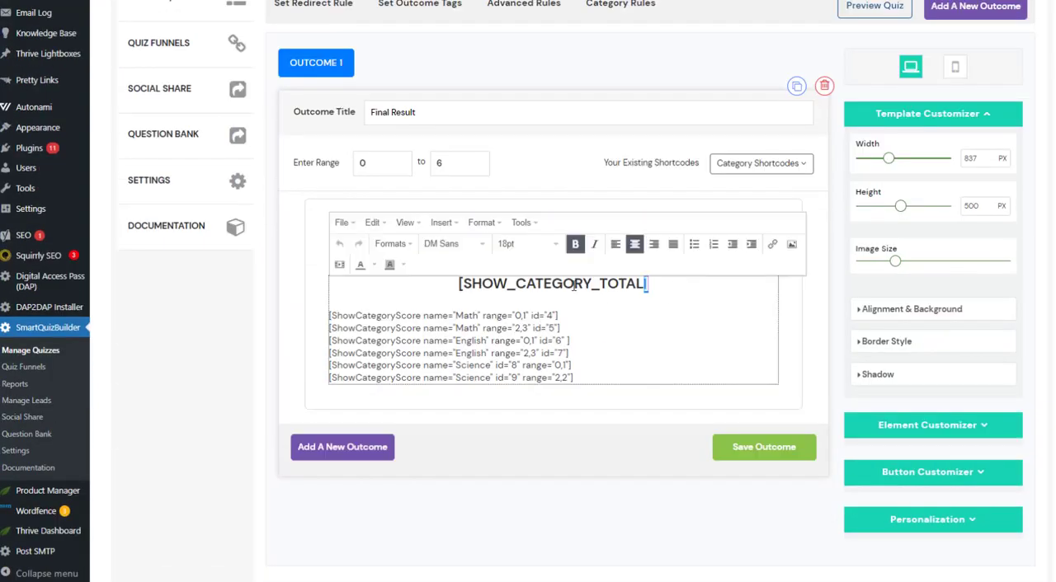
pyautogui.moveTo(650, 285); pyautogui.dragTo(446, 284)
# Show the personalization tags for Scoring Quiz With Category and highlight the advanced category shortcode heading.
pyautogui.scroll(-1, 949, 356)
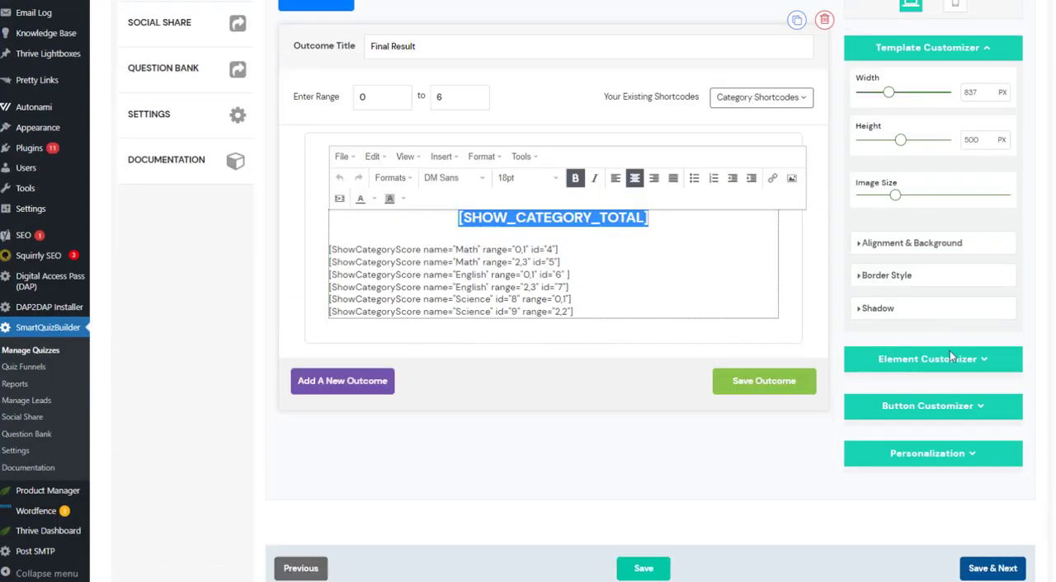
pyautogui.click(947, 454)
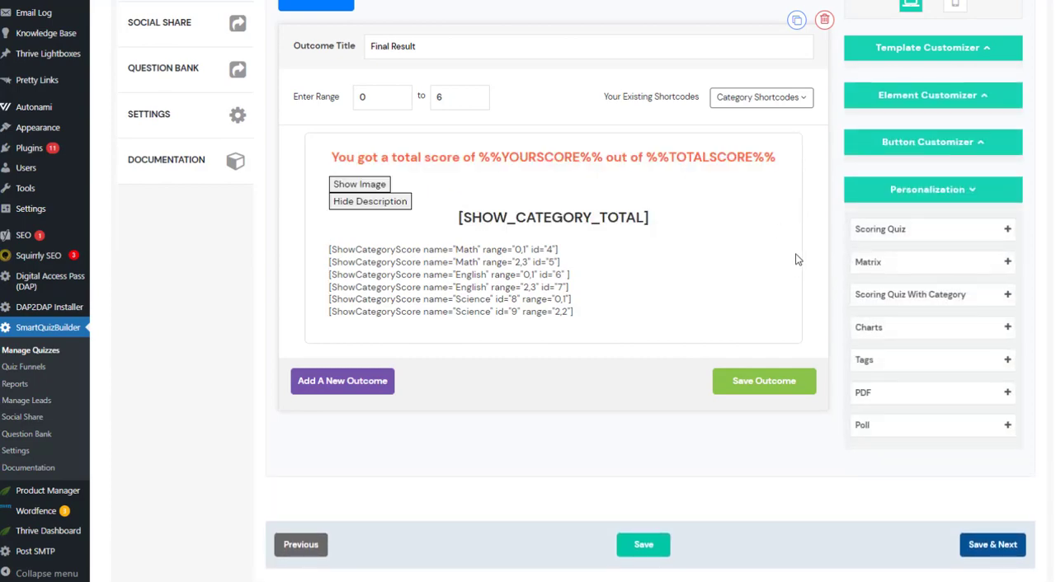
pyautogui.click(868, 299)
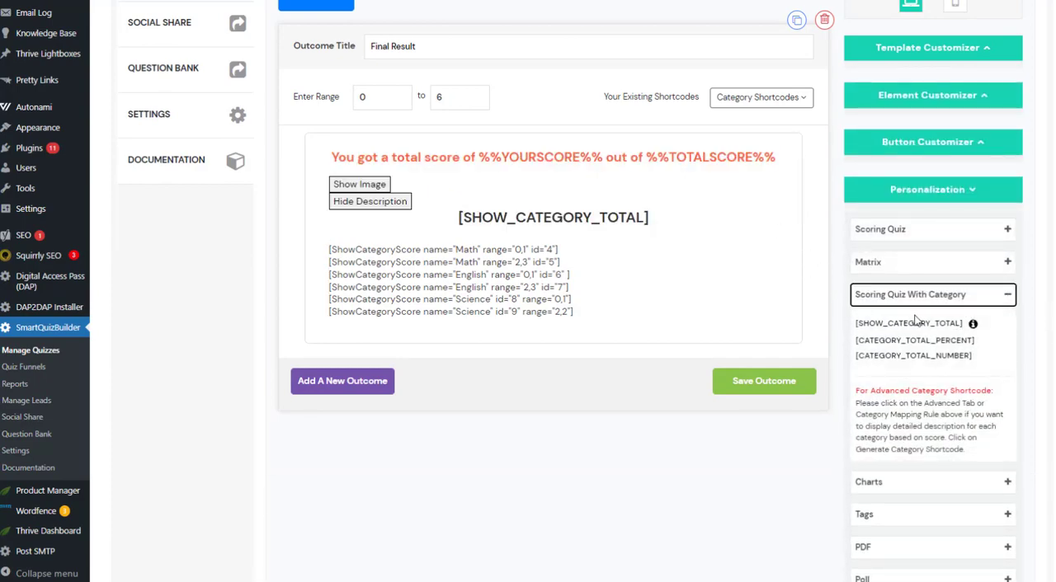
pyautogui.moveTo(973, 325)
pyautogui.moveTo(874, 393); pyautogui.dragTo(1006, 396)
pyautogui.click(951, 438)
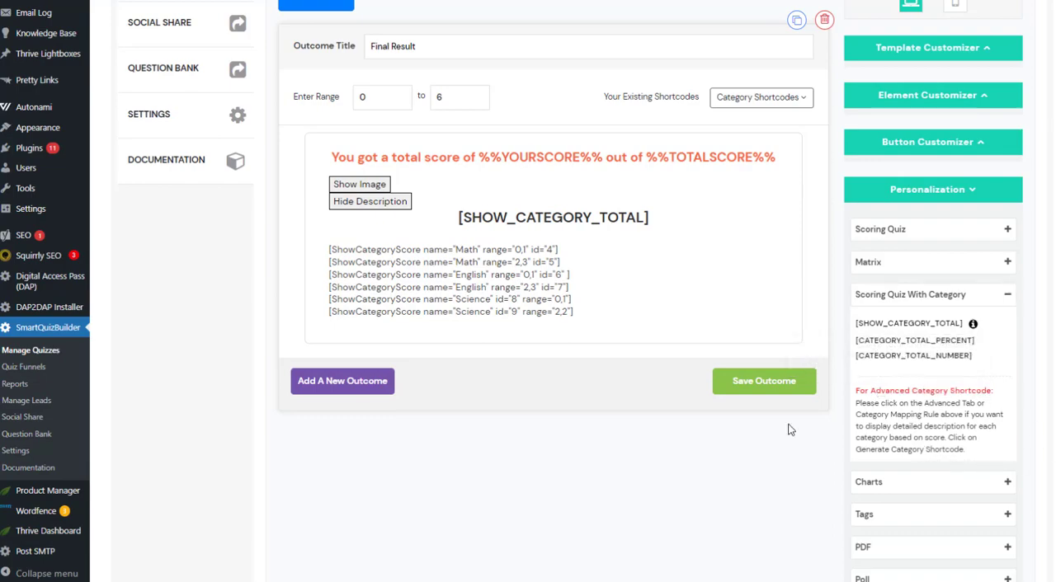
# Highlight the block of category shortcodes in the outcome description and open the outcome's category rules.
pyautogui.scroll(2, 671, 340)
pyautogui.moveTo(635, 458); pyautogui.dragTo(415, 366)
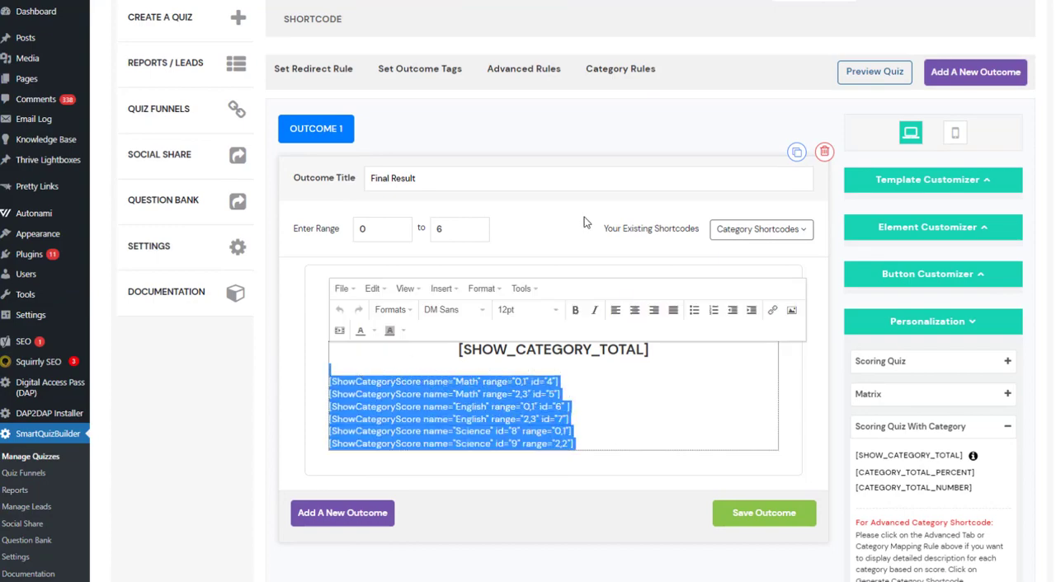
pyautogui.scroll(1, 593, 198)
pyautogui.click(638, 134)
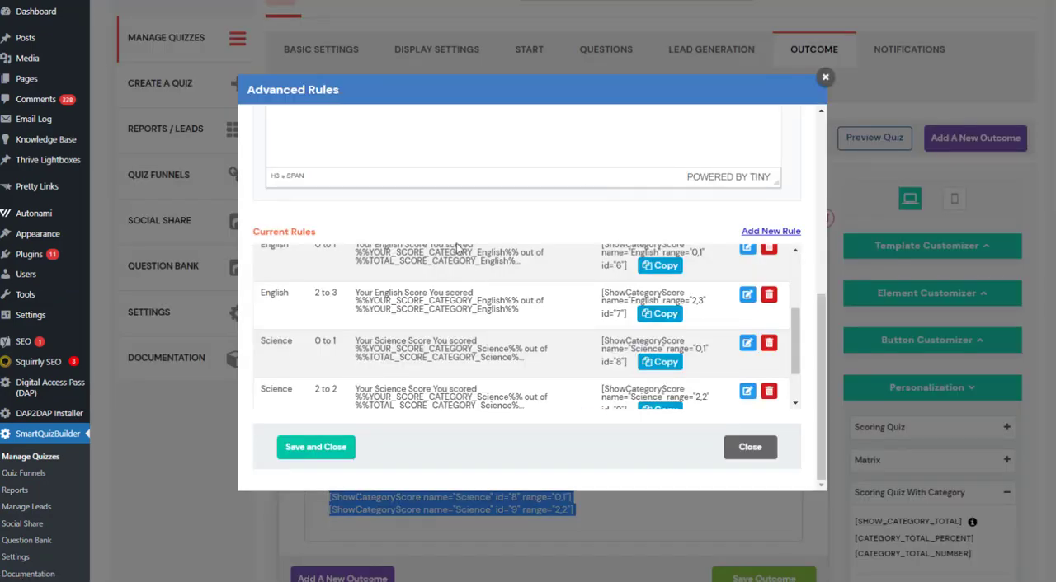
# Look through the category rule form and the current Math, English and Science rules with their ranges, descriptions and shortcodes.
pyautogui.scroll(3, 349, 220)
pyautogui.click(608, 401)
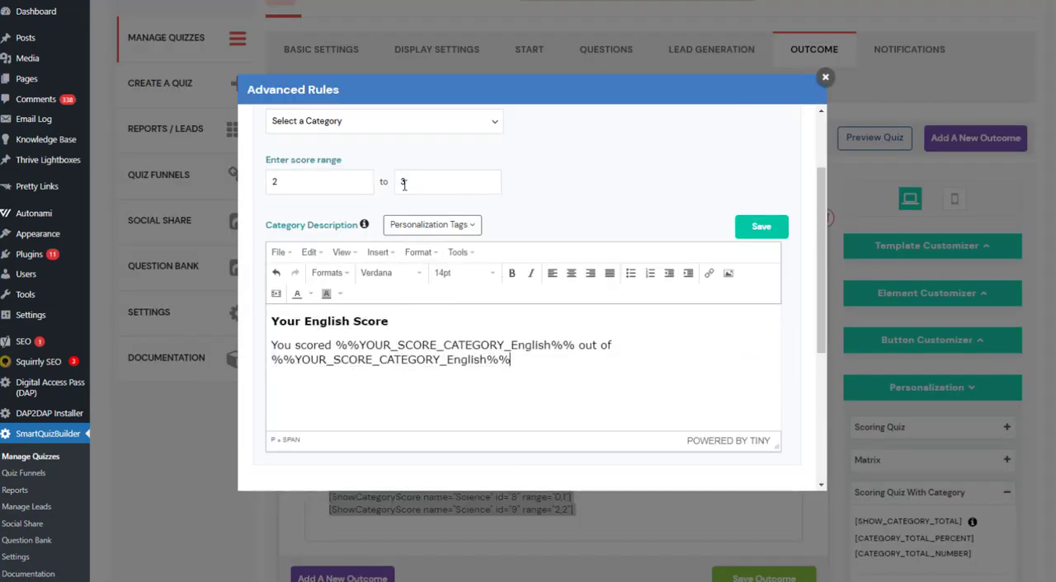
pyautogui.scroll(2, 412, 177)
pyautogui.scroll(-4, 493, 297)
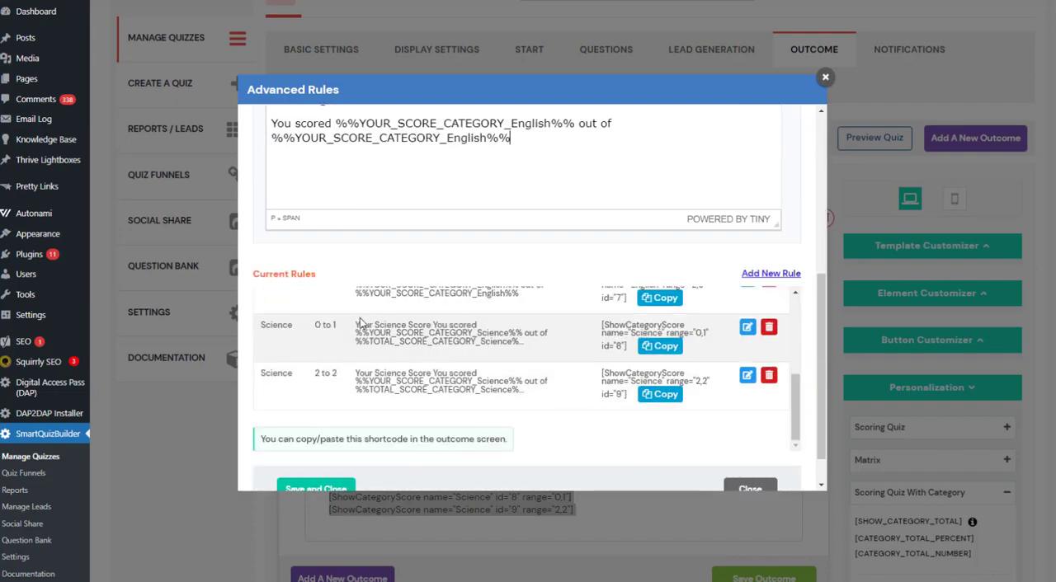
pyautogui.scroll(5, 355, 330)
pyautogui.scroll(-2, 807, 278)
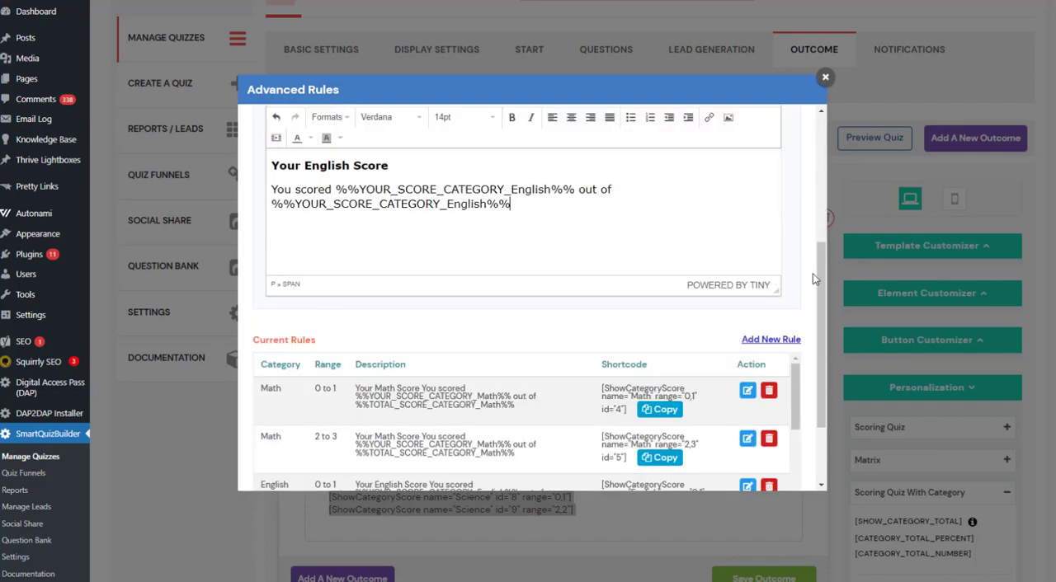
pyautogui.scroll(-2, 821, 348)
pyautogui.scroll(1, 365, 341)
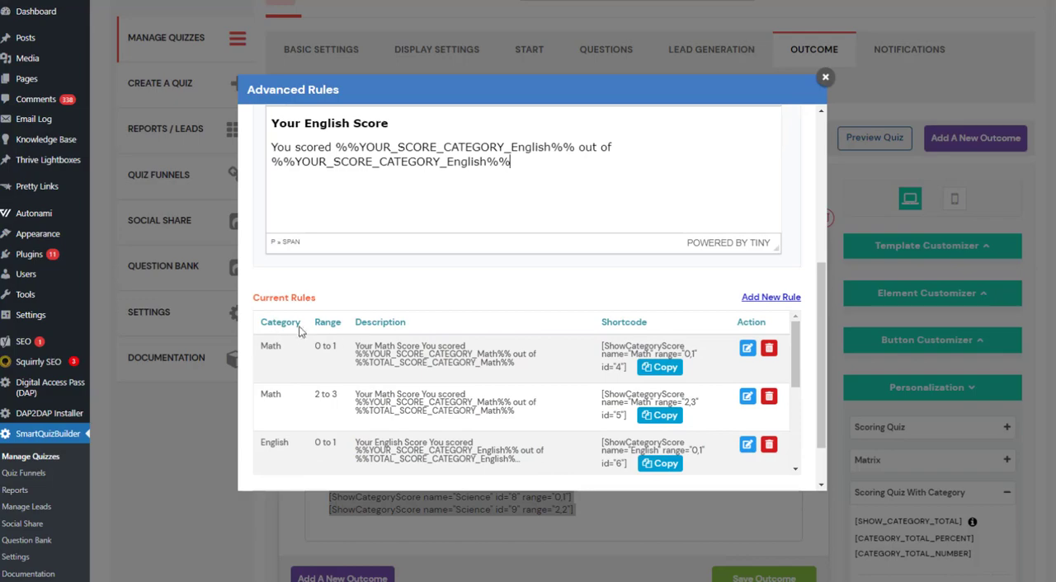
pyautogui.scroll(-1, 422, 273)
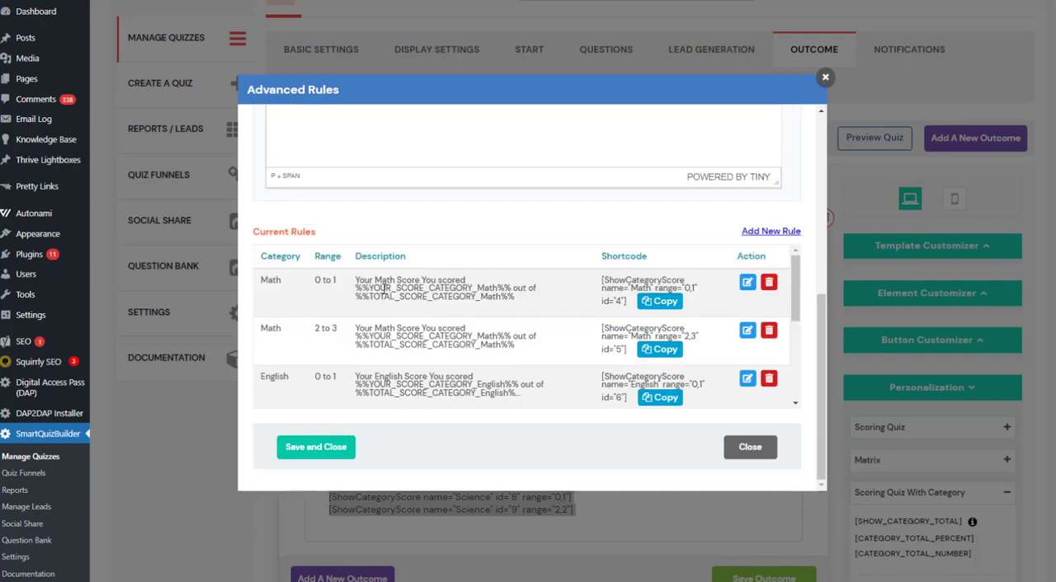
# Open the Math rule with range 0 to 1 for editing and point out its score line and score range.
pyautogui.click(747, 283)
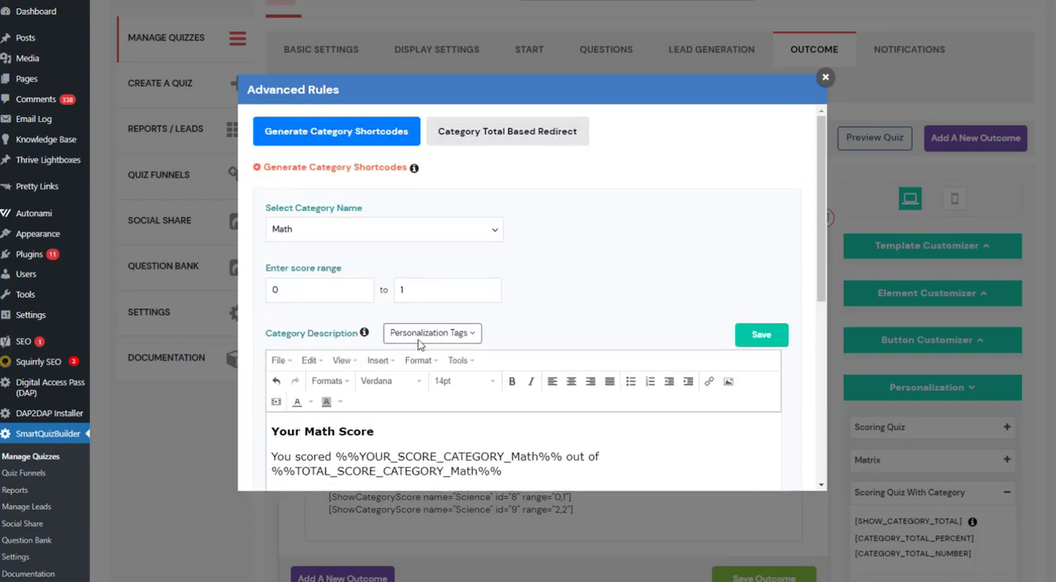
pyautogui.scroll(-2, 527, 338)
pyautogui.moveTo(527, 338); pyautogui.dragTo(208, 330)
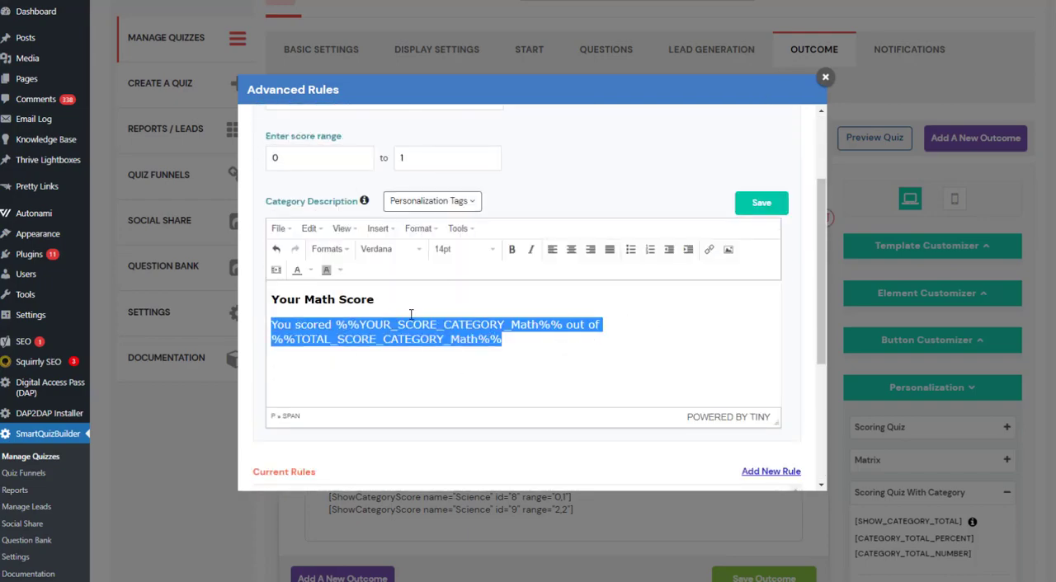
pyautogui.scroll(1, 396, 281)
pyautogui.moveTo(297, 222); pyautogui.dragTo(271, 223)
pyautogui.moveTo(410, 224); pyautogui.dragTo(384, 224)
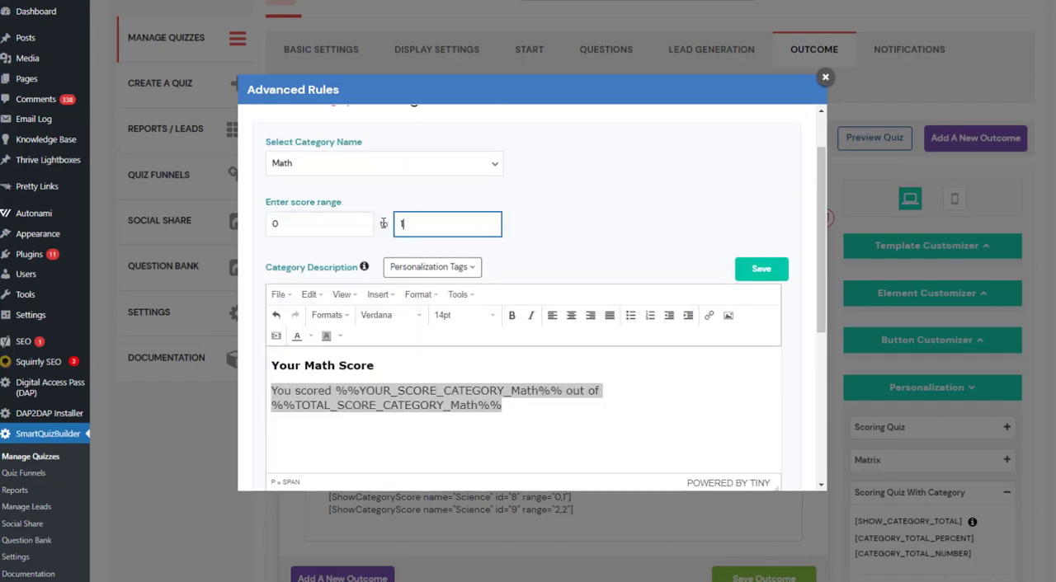
# Highlight the complete category description of the Math rule, including its heading and score tags.
pyautogui.click(544, 408)
pyautogui.hotkey('ctrl', 'a')
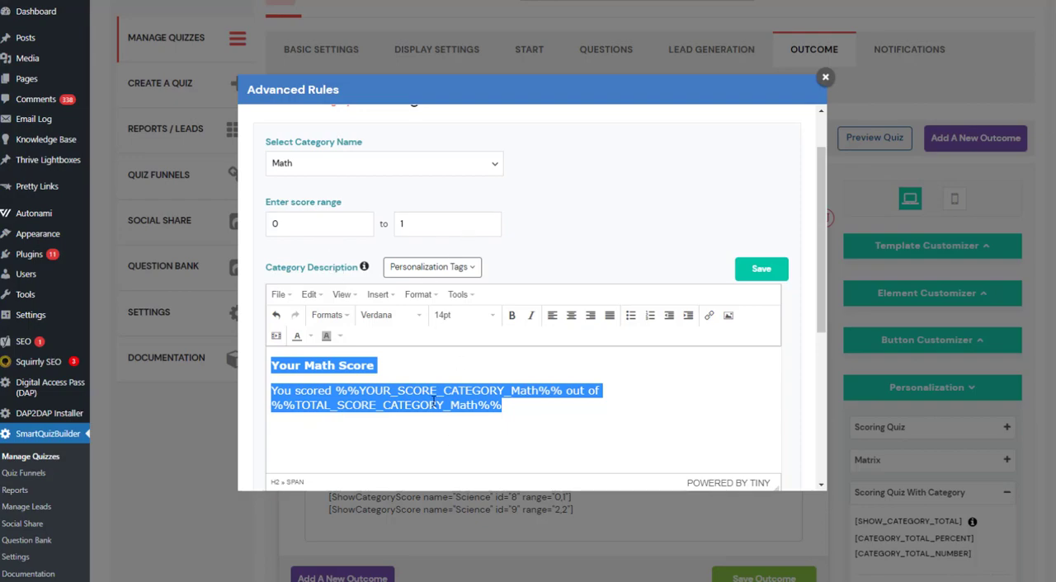
pyautogui.moveTo(557, 427); pyautogui.dragTo(233, 323)
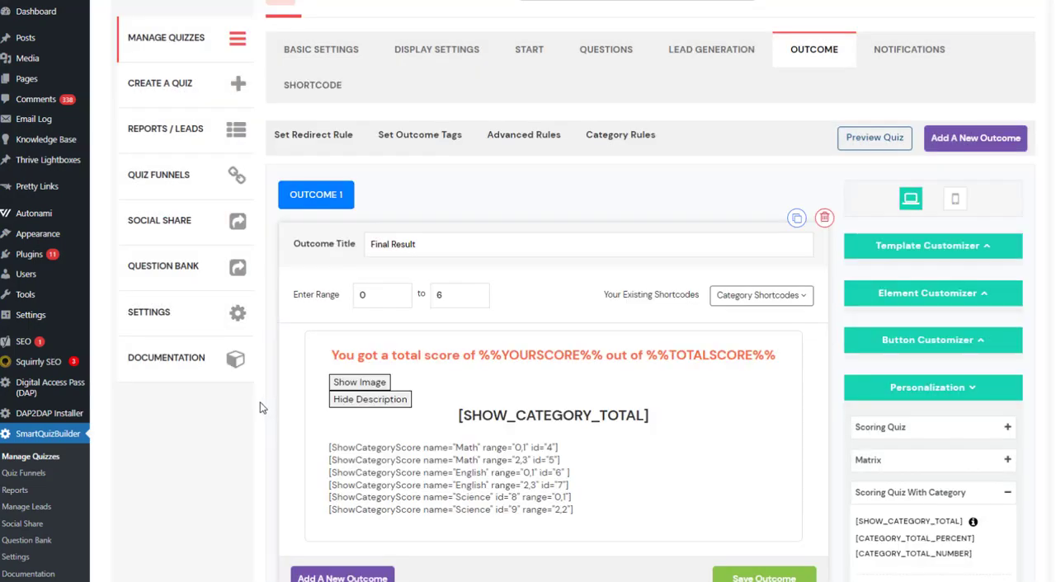